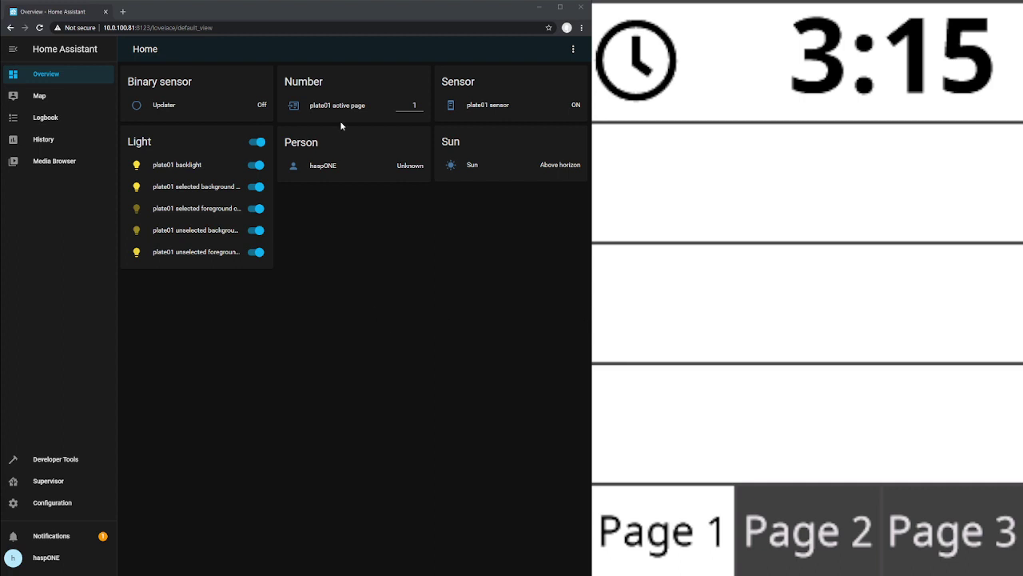
Open the HASP Core functionality automation from Configuration > Automations and scroll to its blueprint inputs
left_click(48, 504)
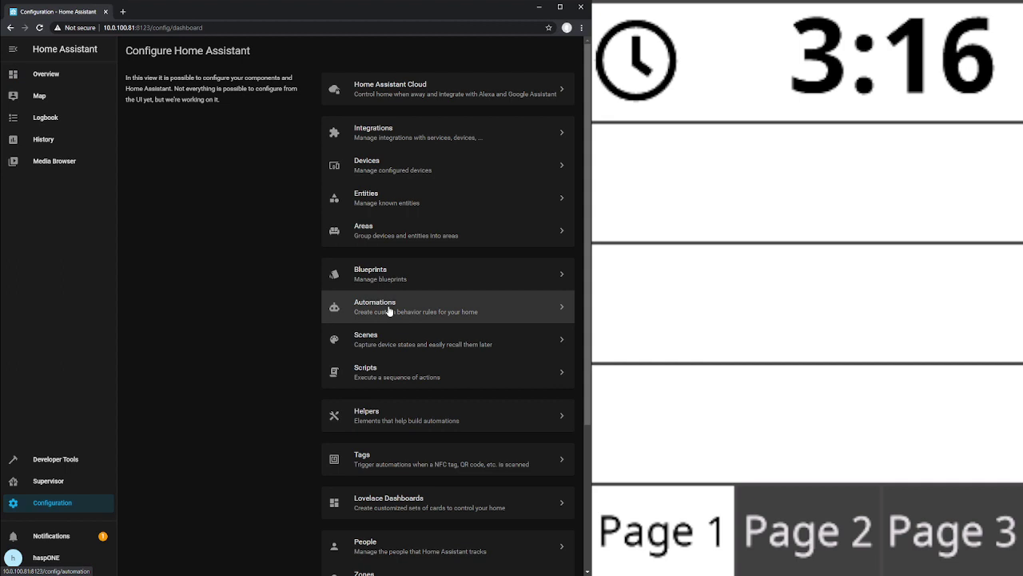
left_click(388, 305)
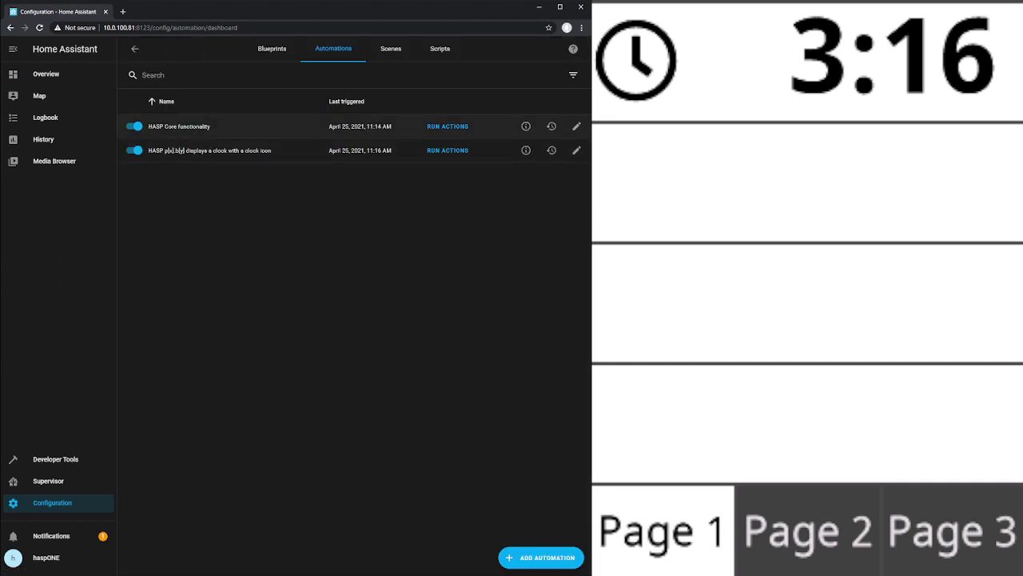
left_click(577, 126)
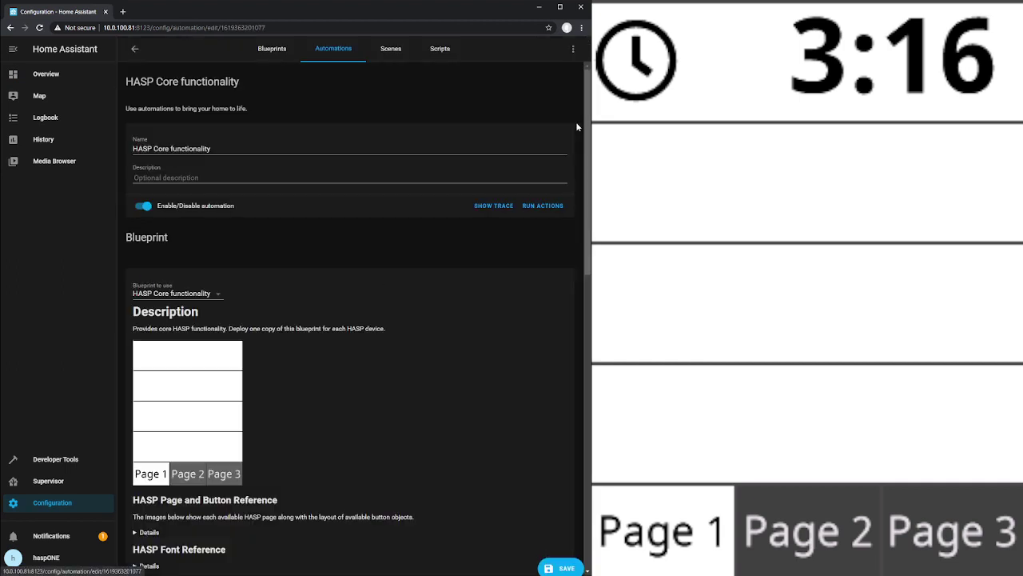
scroll(445, 238, "down", 1)
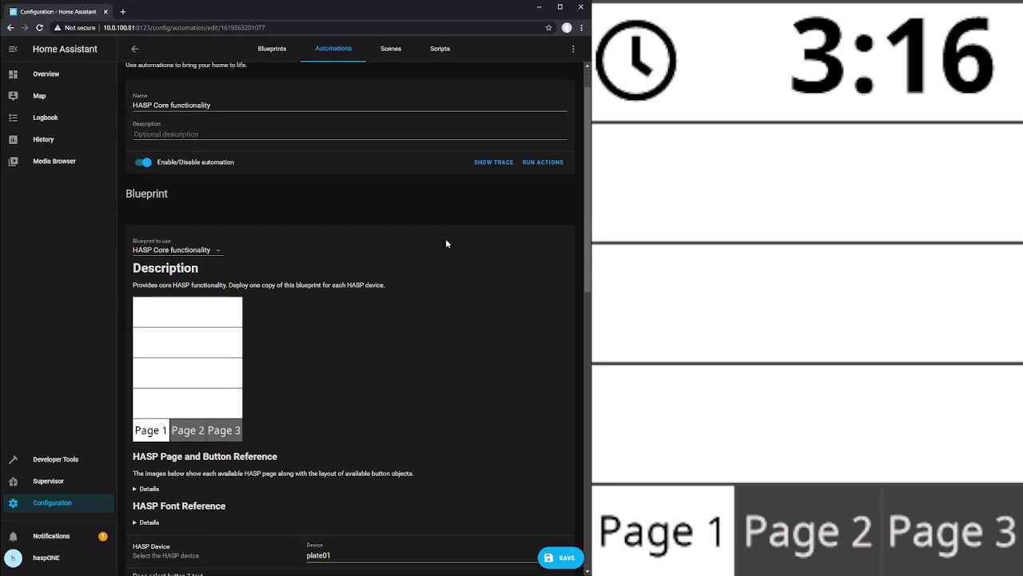
scroll(446, 242, "down", 2)
scroll(447, 243, "down", 2)
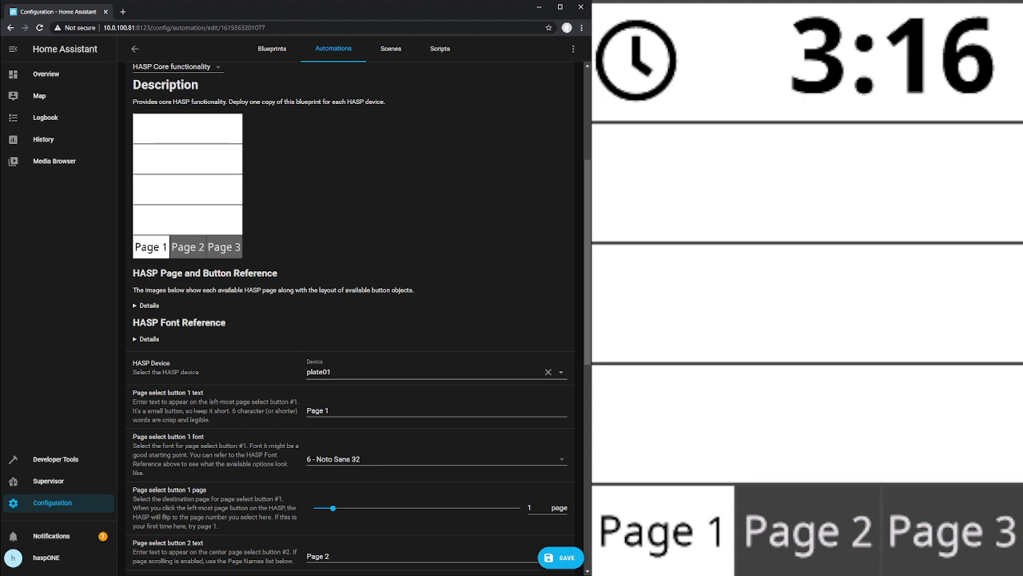
Expand the HASP Page and Button Reference details to show the page 0–11 button layouts
left_click(134, 306)
scroll(525, 307, "down", 3)
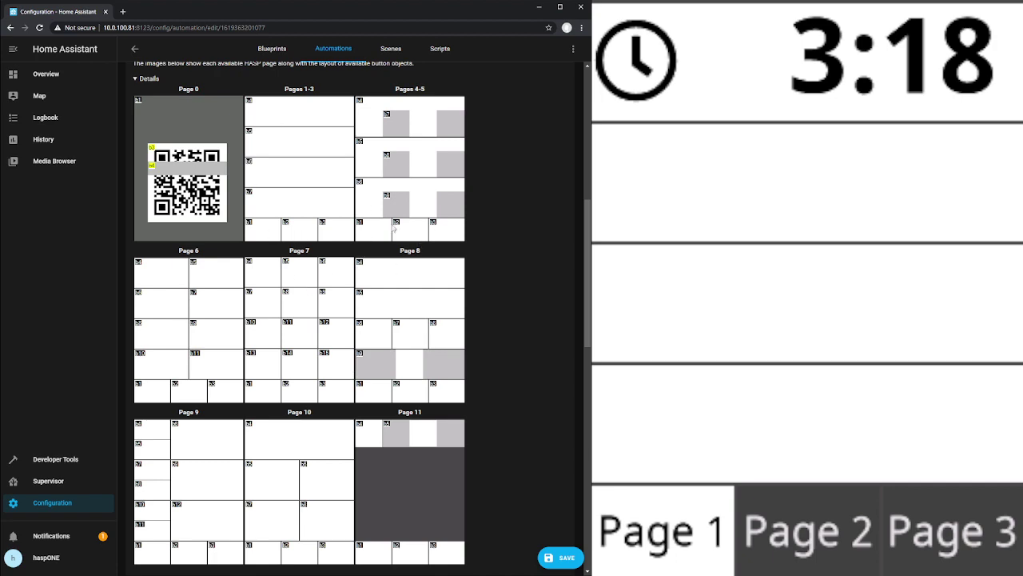
scroll(509, 317, "down", 5)
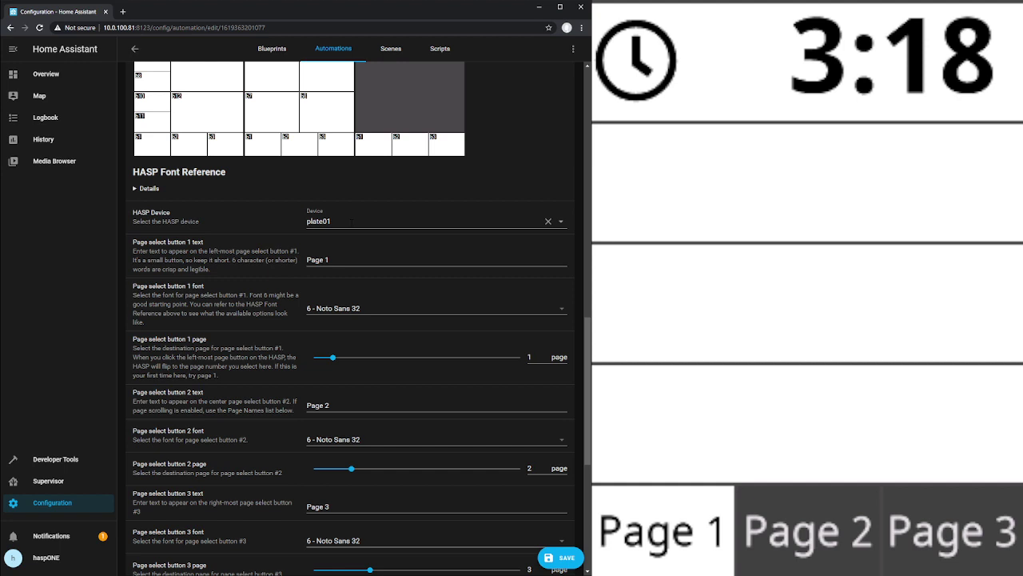
left_click(350, 220)
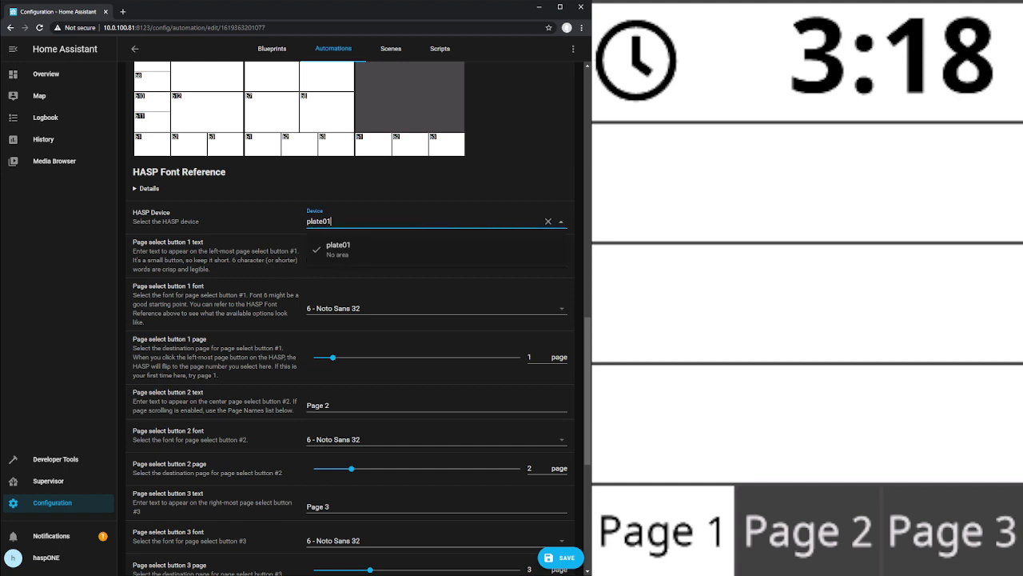
left_click(352, 248)
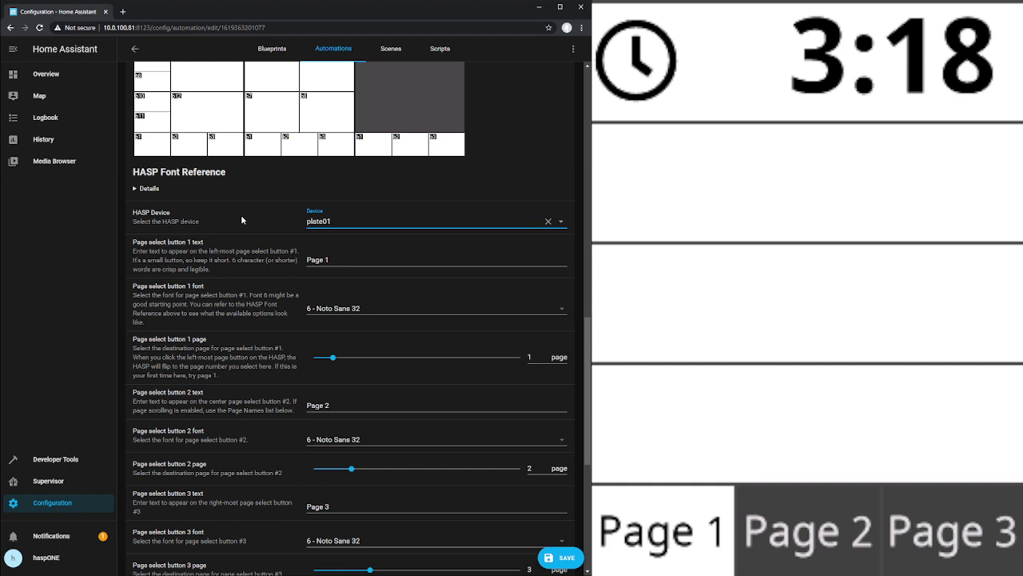
left_click(377, 223)
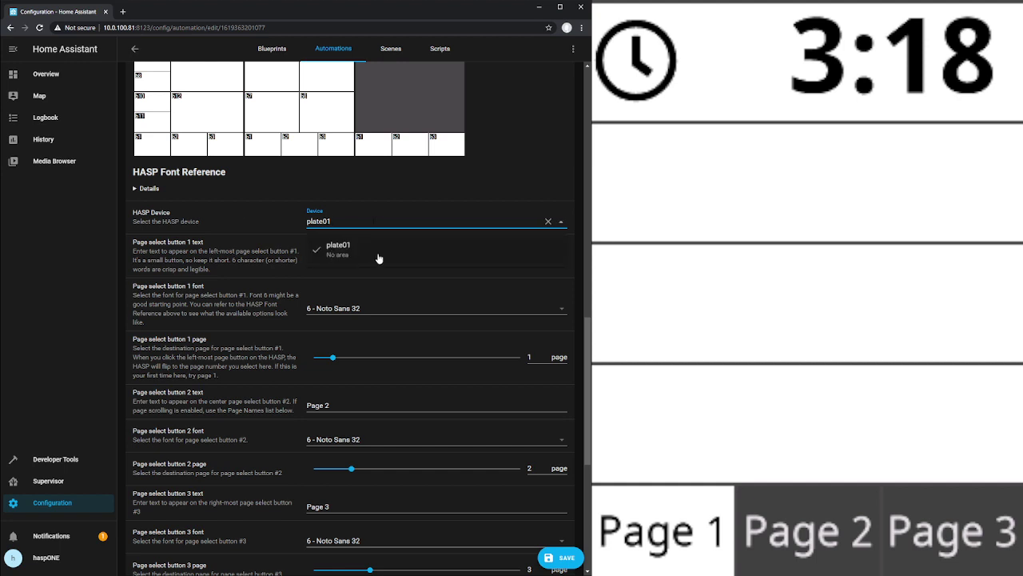
left_click(253, 221)
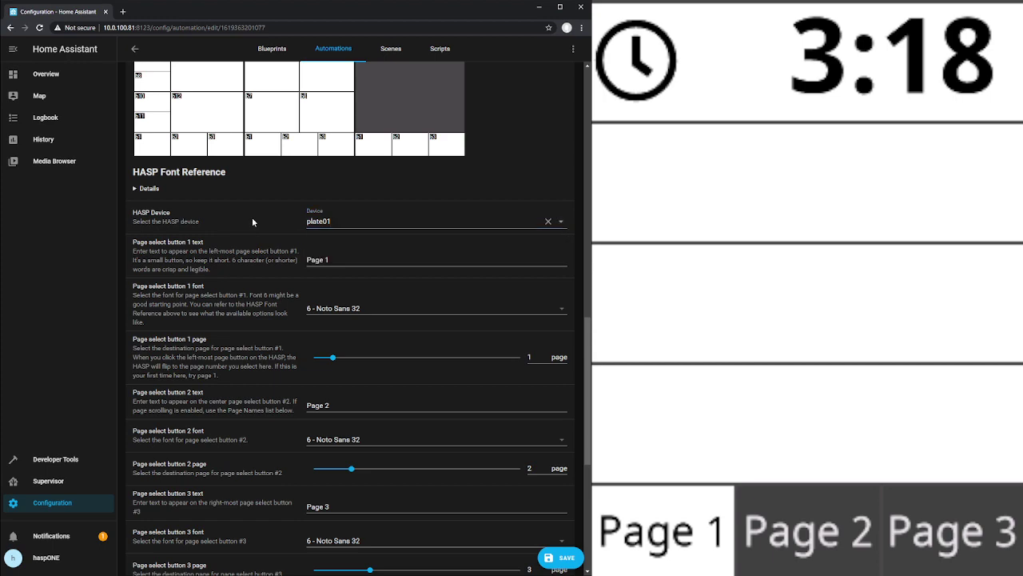
scroll(248, 214, "down", 2)
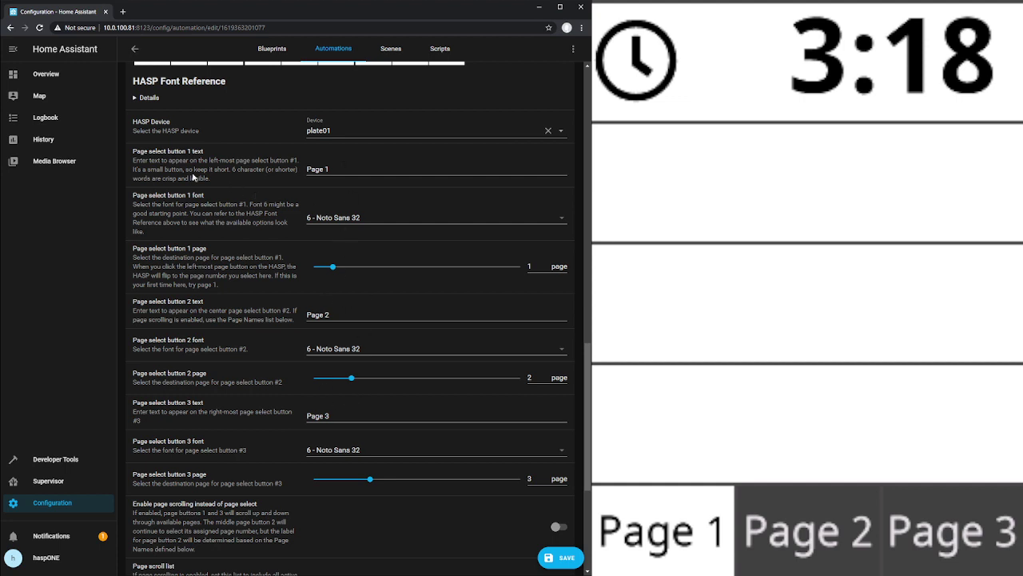
left_click(356, 170)
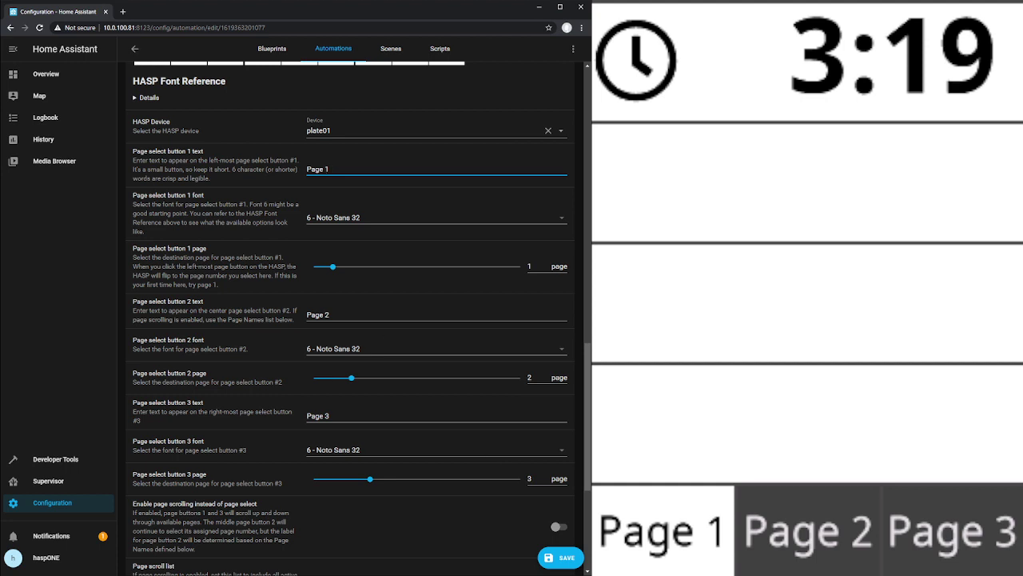
left_click(830, 527)
left_click(928, 544)
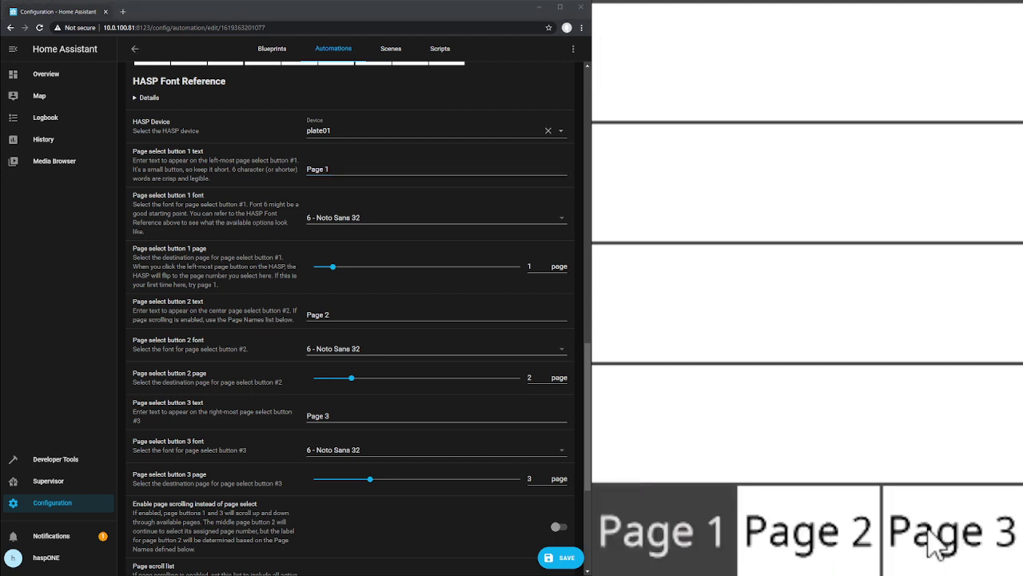
left_click(822, 562)
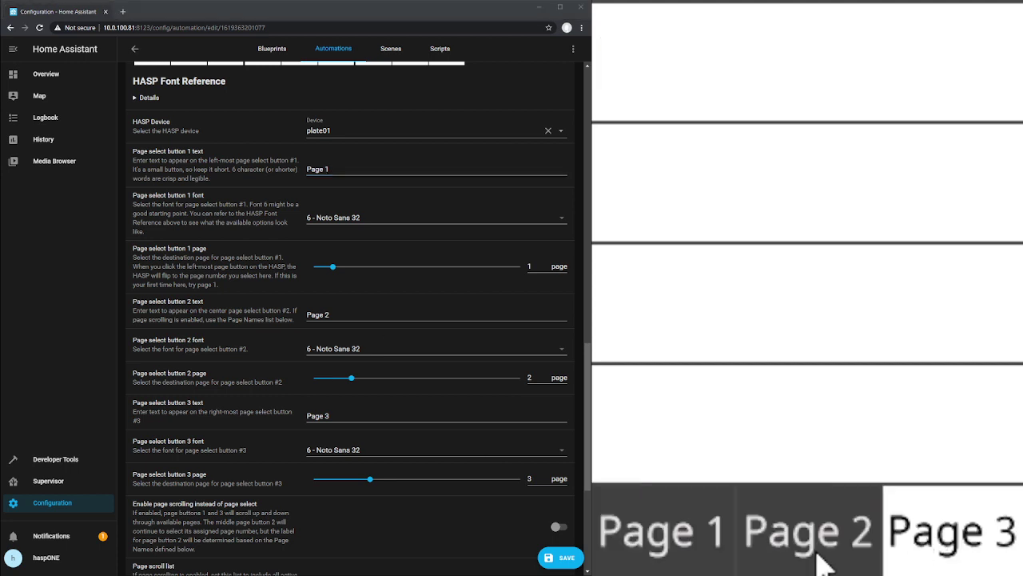
left_click(665, 555)
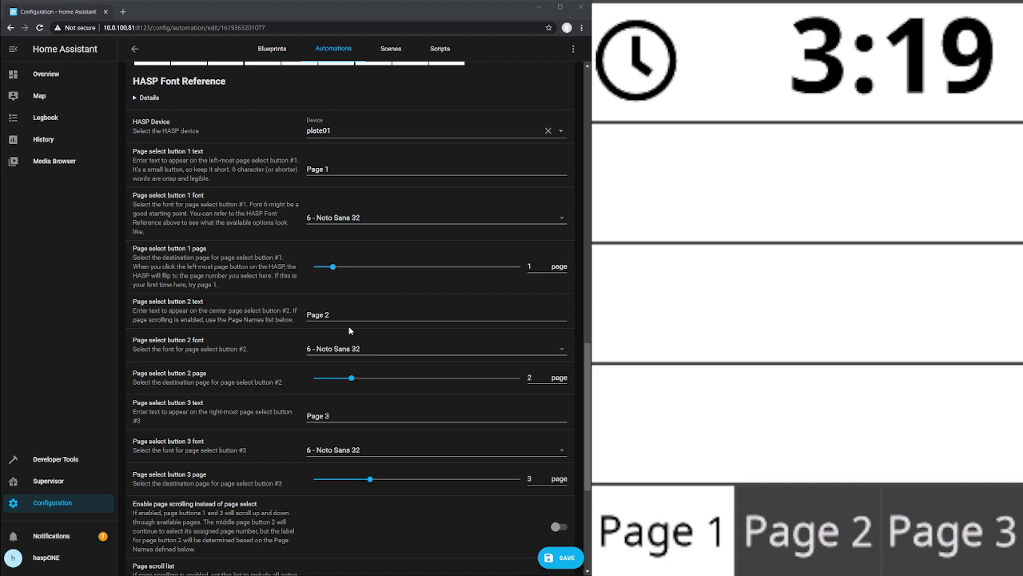
Relabel page select buttons 1 and 2 as status and alarm
triple_click(355, 171)
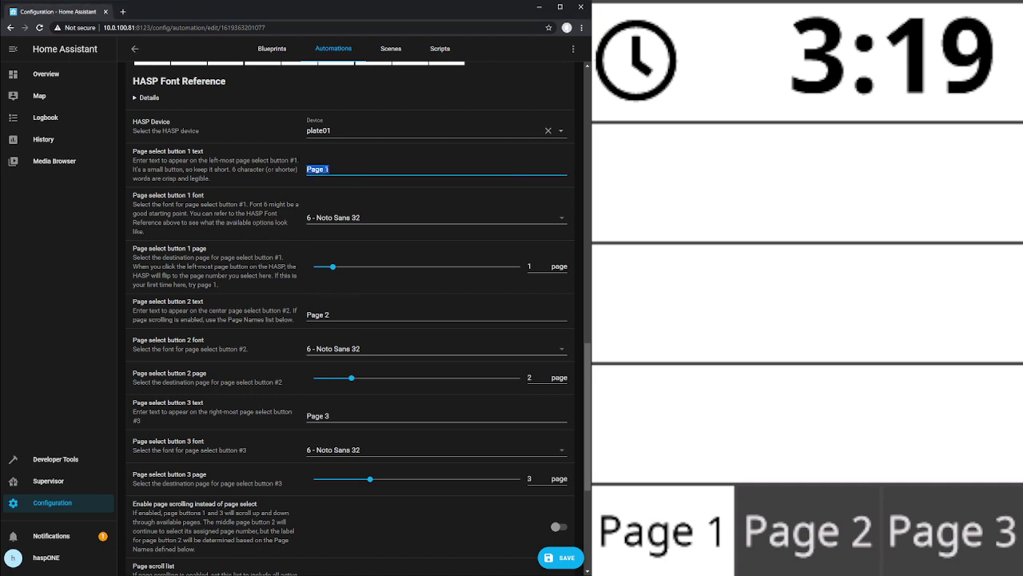
type("status")
key("Tab")
key("Tab")
key("Tab")
key("Tab")
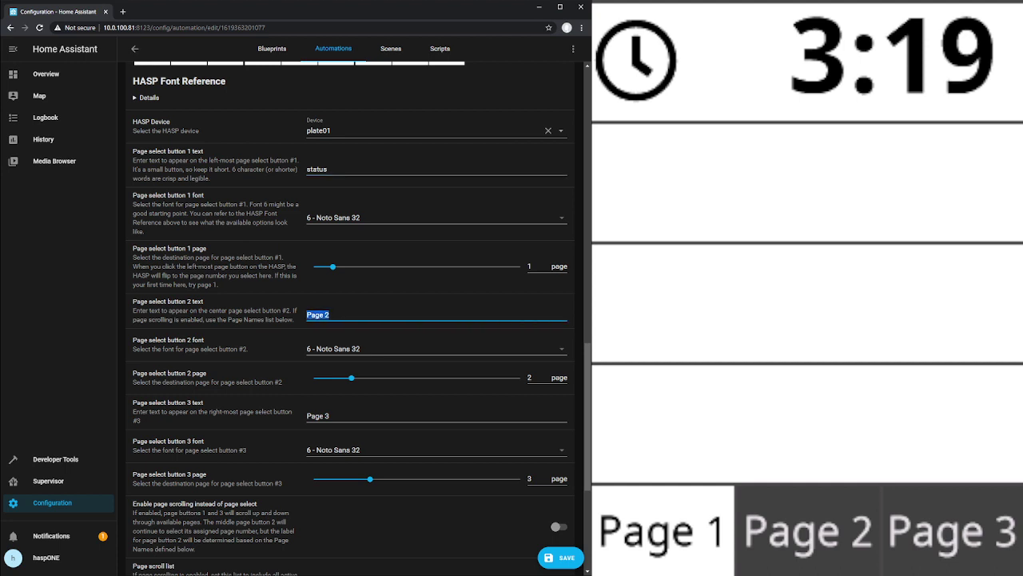
type("alarm")
Point button 2 to page 7, label button 3 lights on page 4, and save
left_click(352, 379)
left_click_drag(352, 381, 439, 385)
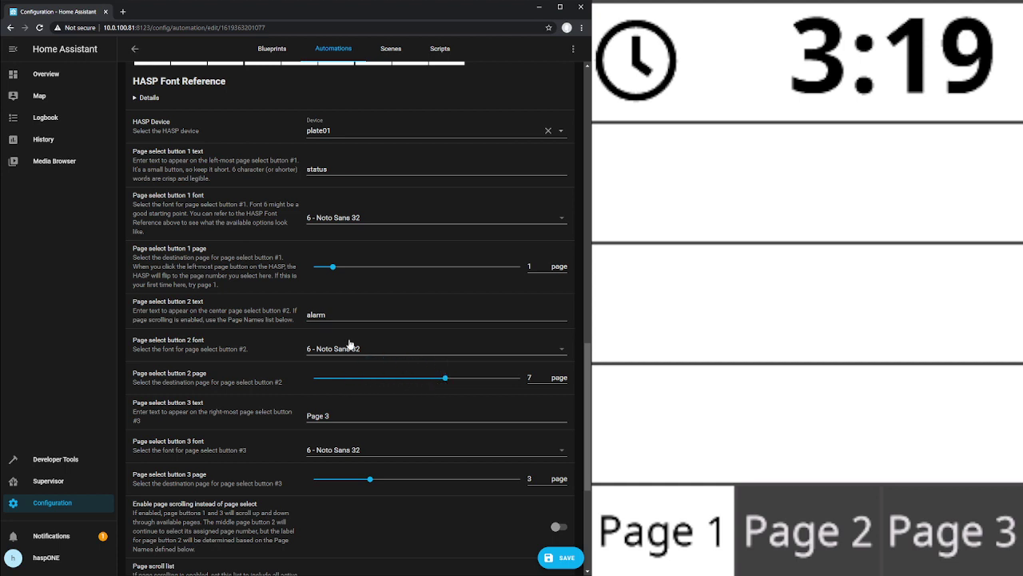
left_click_drag(370, 418, 299, 417)
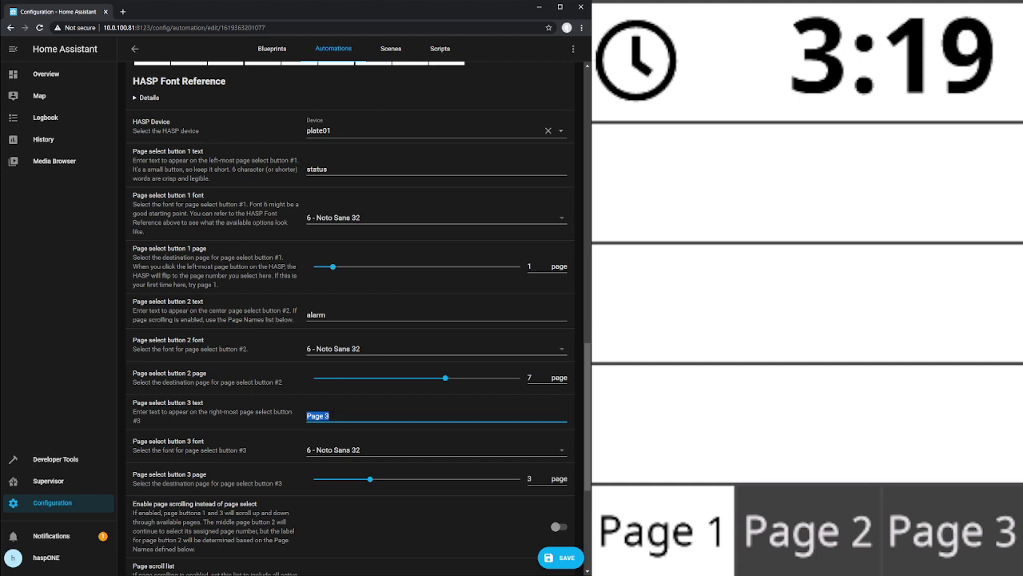
type("lights")
left_click(547, 476)
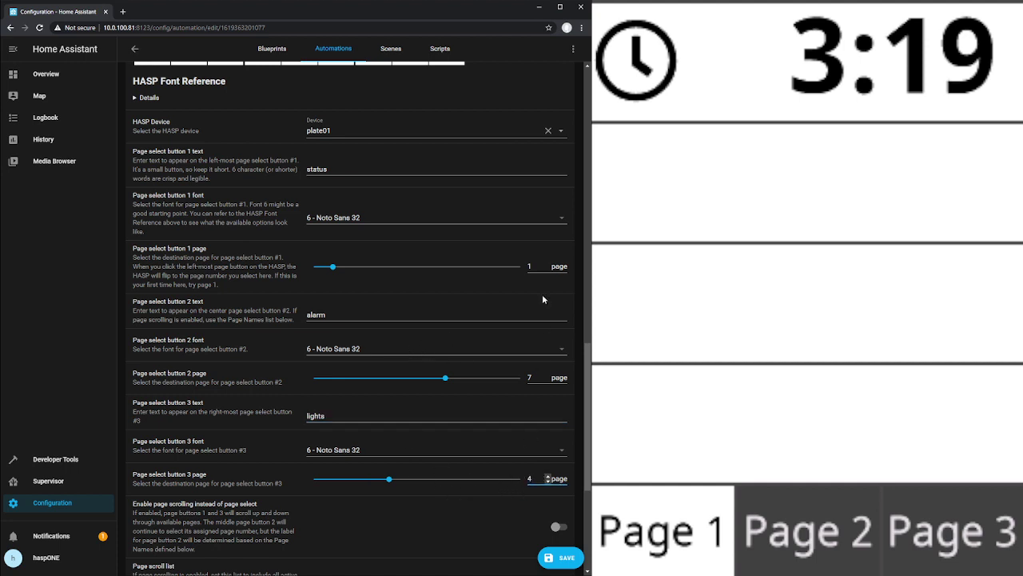
left_click(560, 558)
Run the automation's actions so the plate shows status, alarm and lights buttons
scroll(483, 497, "up", 4)
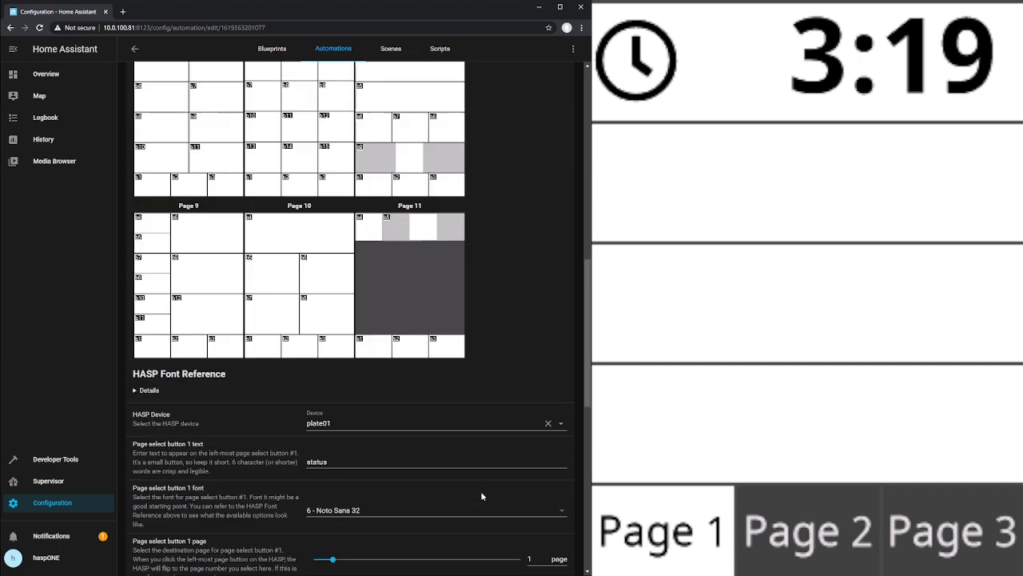
scroll(482, 497, "up", 10)
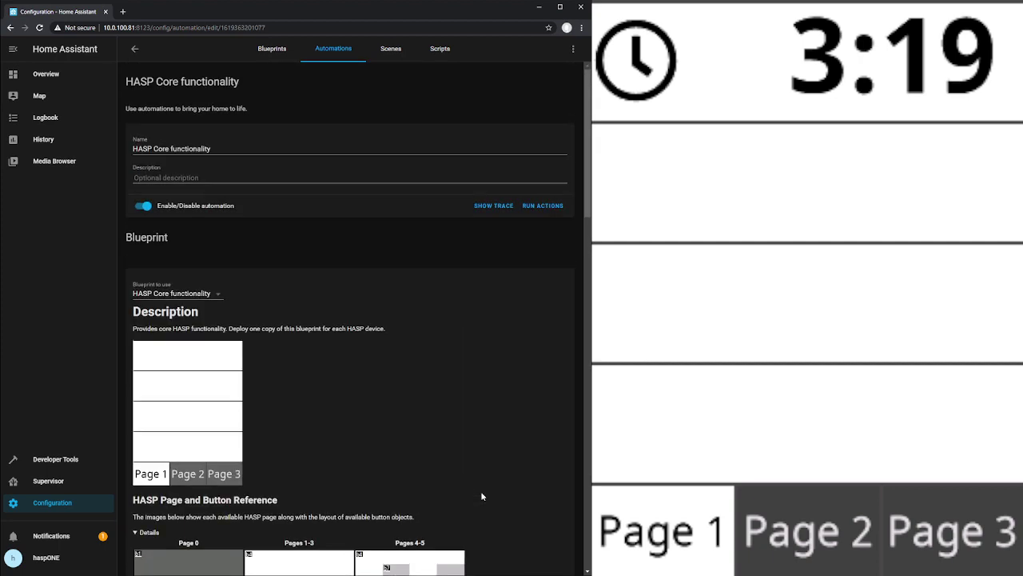
left_click(542, 209)
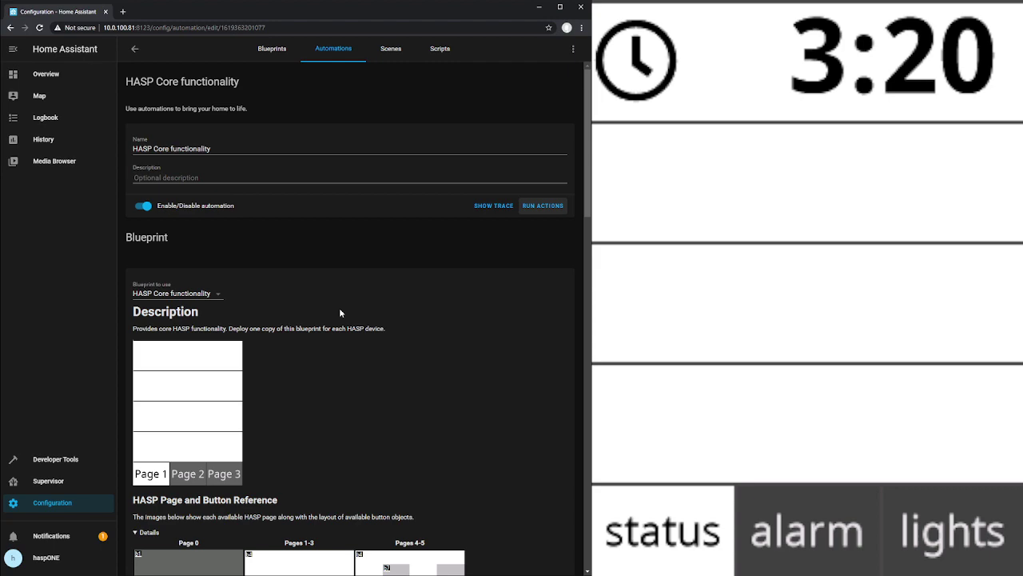
left_click_drag(587, 143, 588, 493)
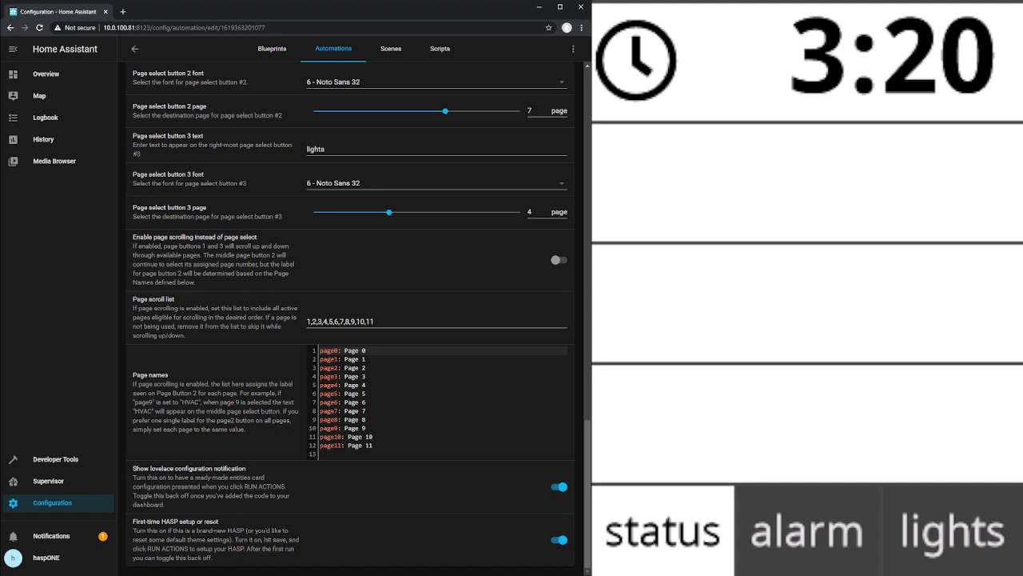
left_click(556, 542)
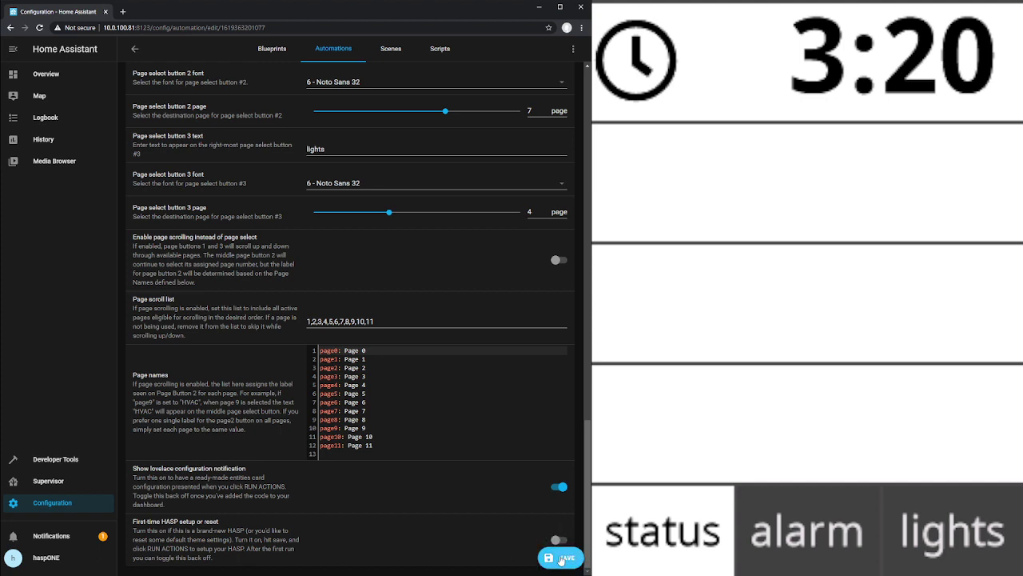
left_click(561, 558)
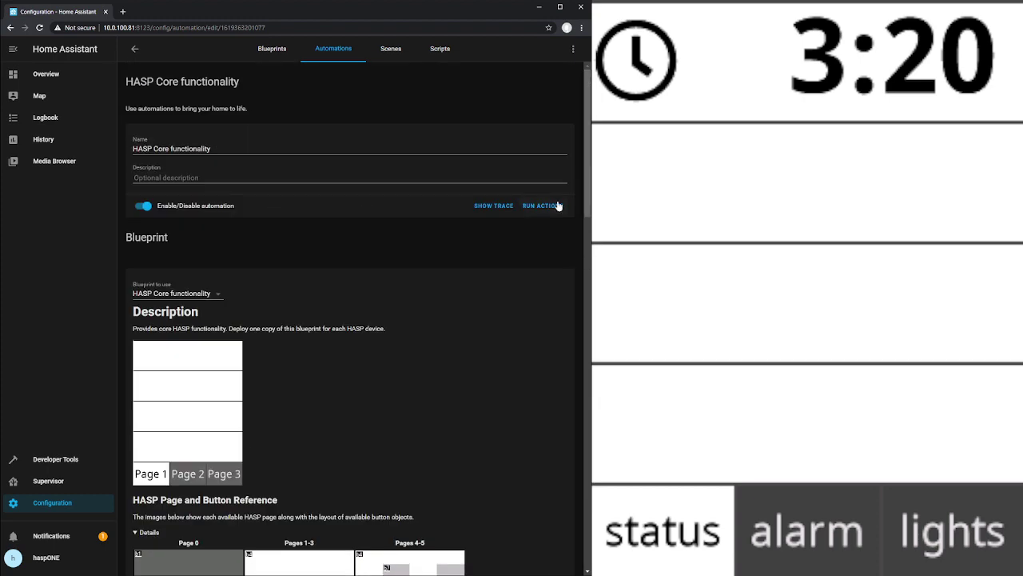
scroll(462, 415, "down", 3)
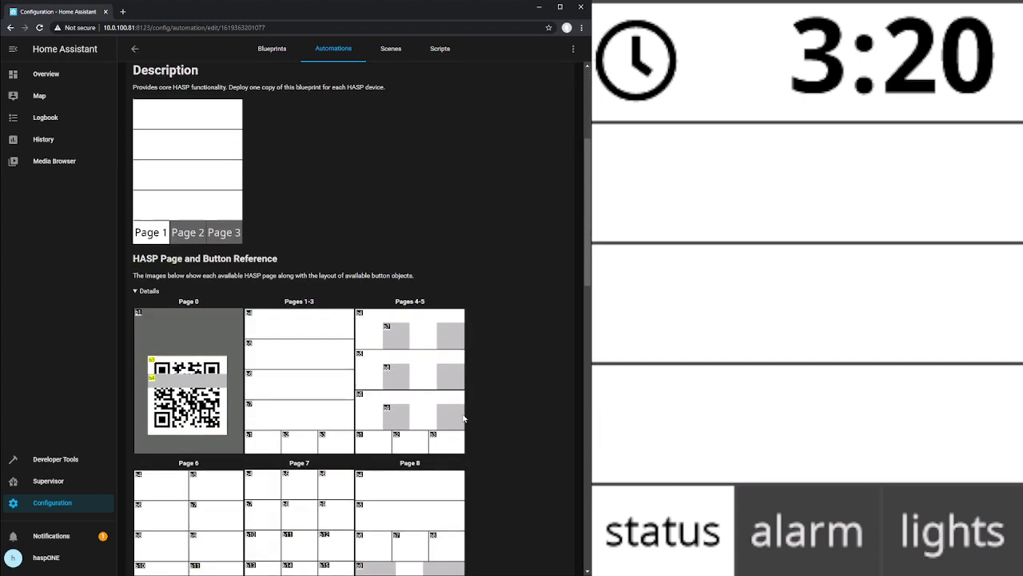
scroll(462, 417, "down", 8)
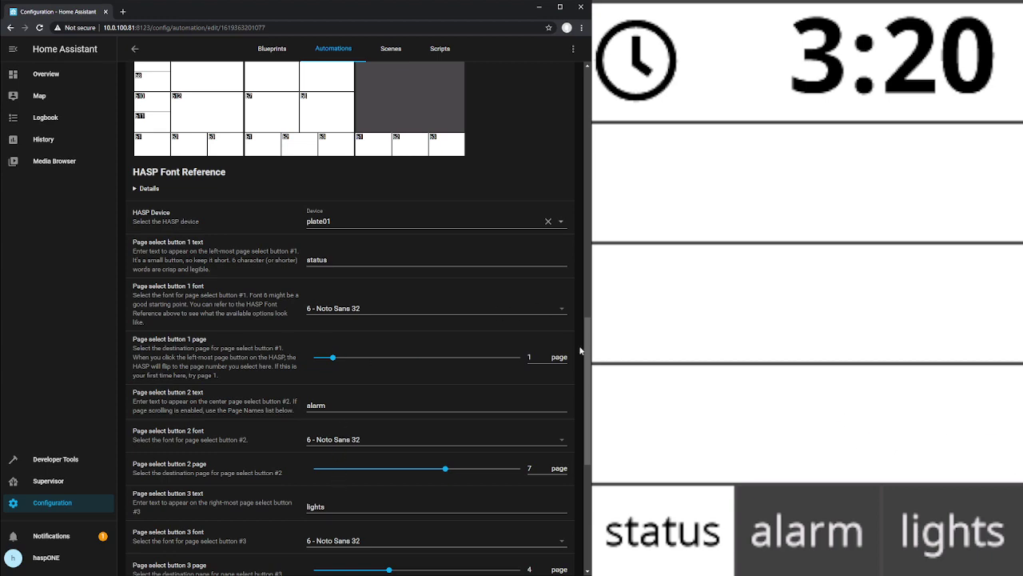
left_click_drag(590, 355, 587, 502)
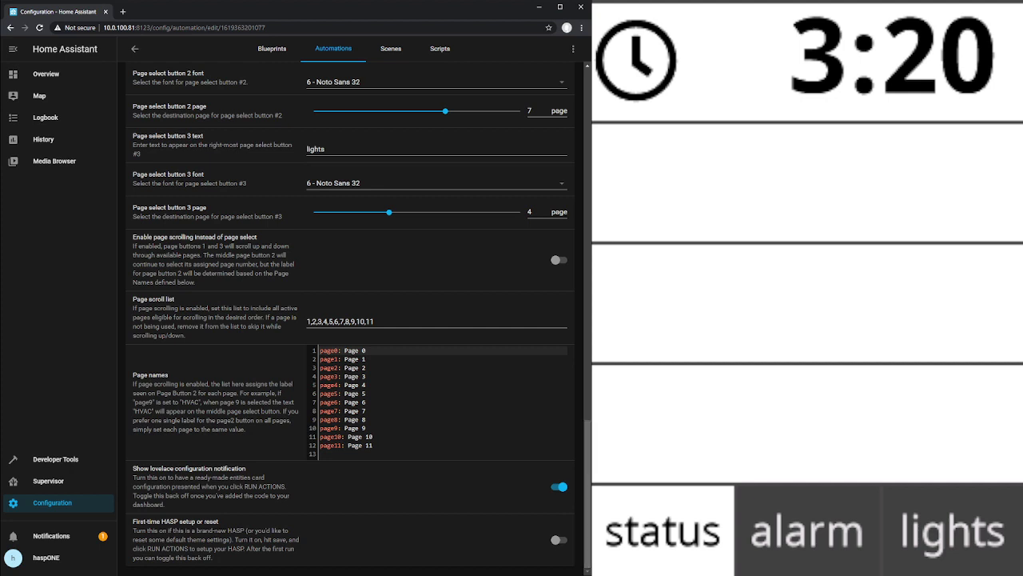
left_click_drag(588, 523, 588, 456)
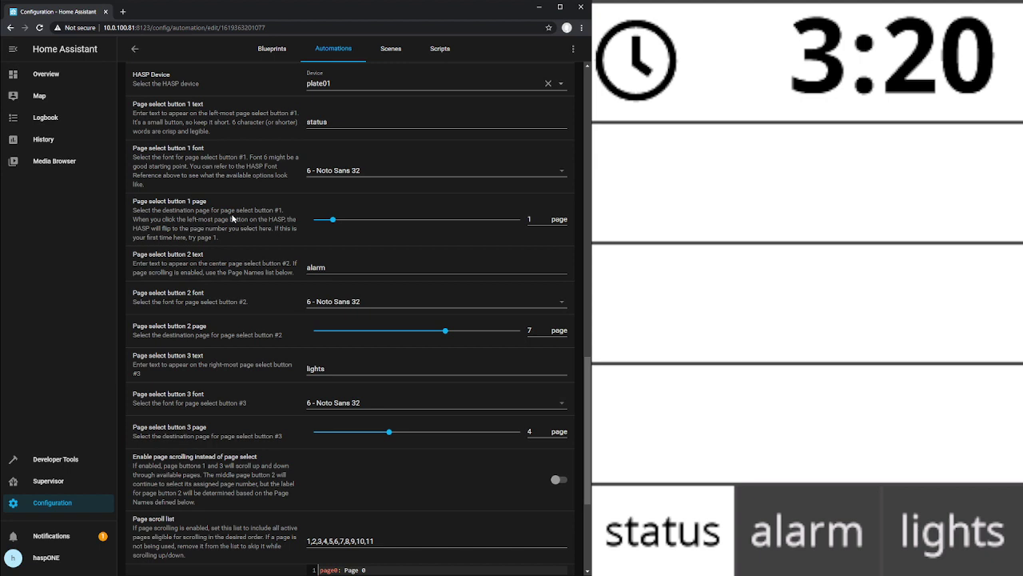
left_click(814, 531)
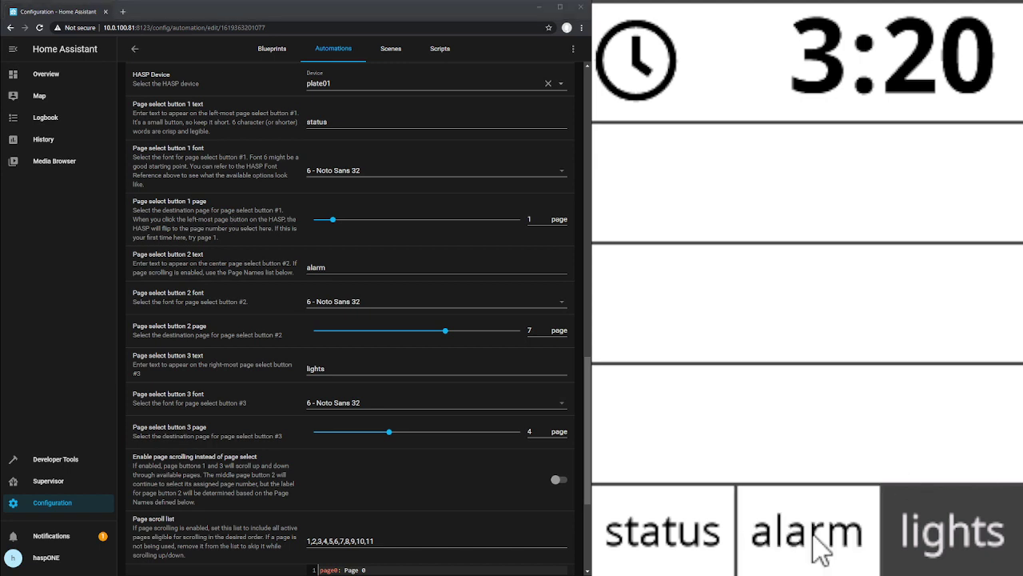
left_click(946, 548)
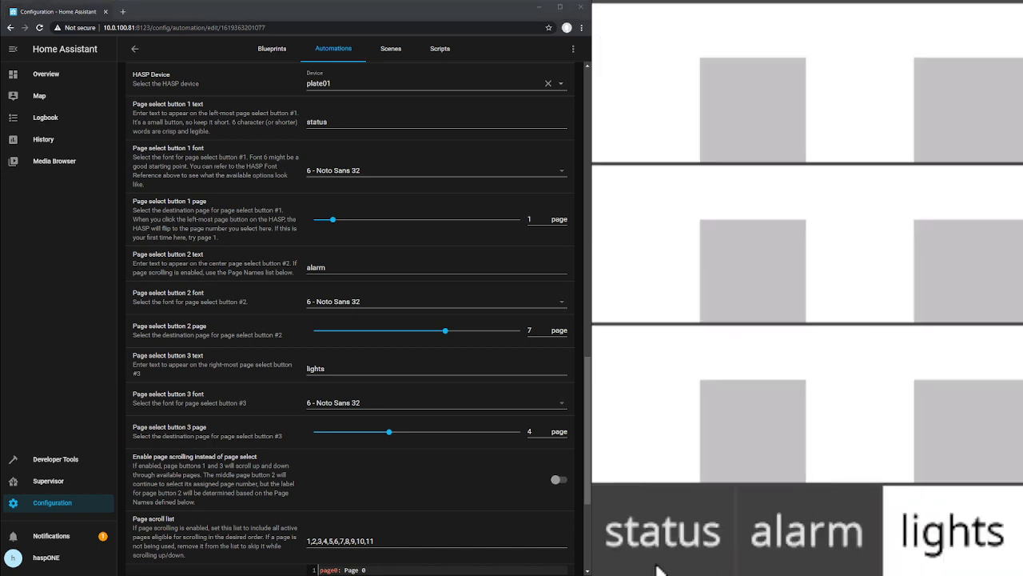
left_click(669, 564)
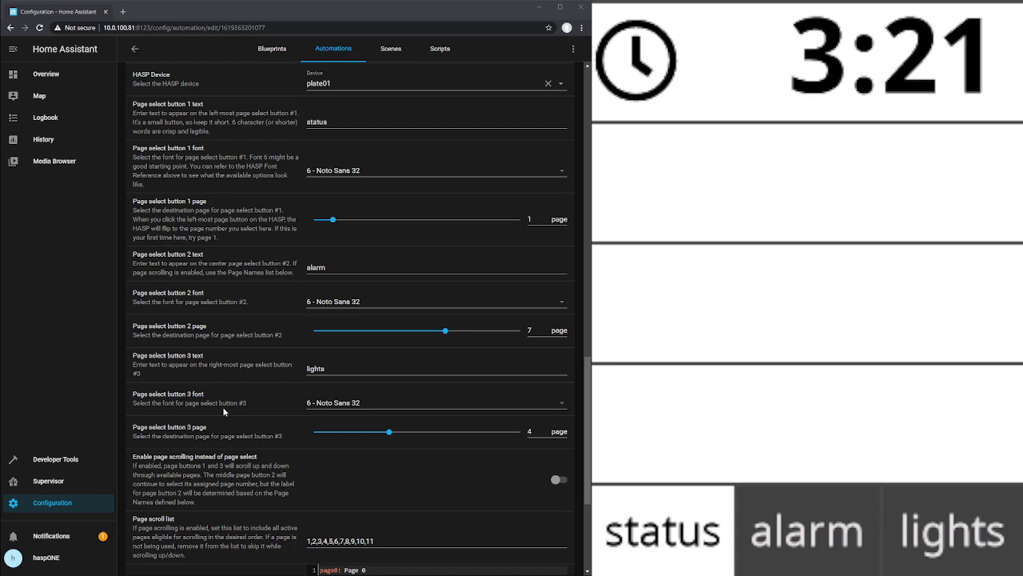
Switch on 'Enable page scrolling instead of page select' for plate01
left_click_drag(586, 399, 592, 249)
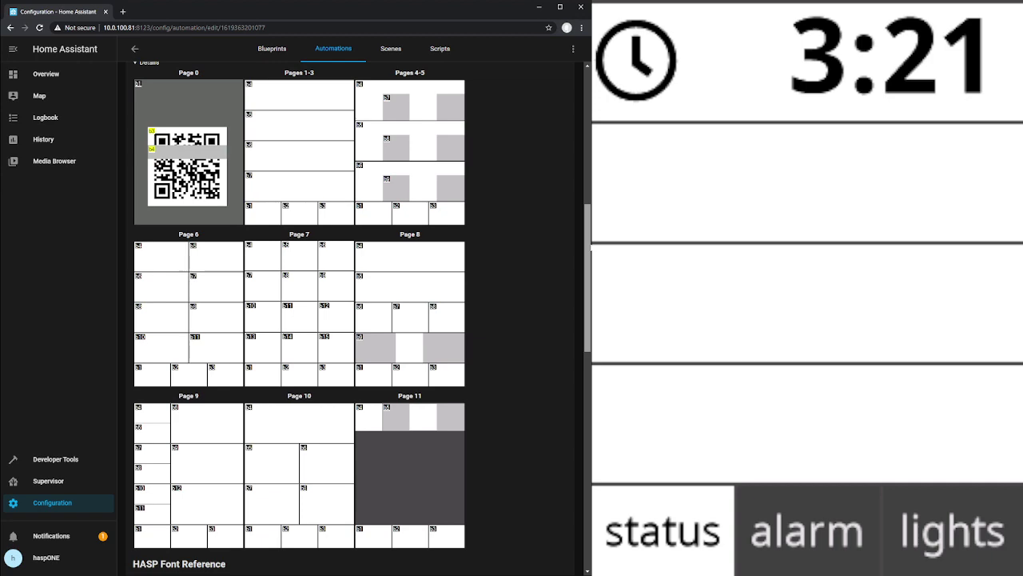
left_click_drag(592, 249, 586, 437)
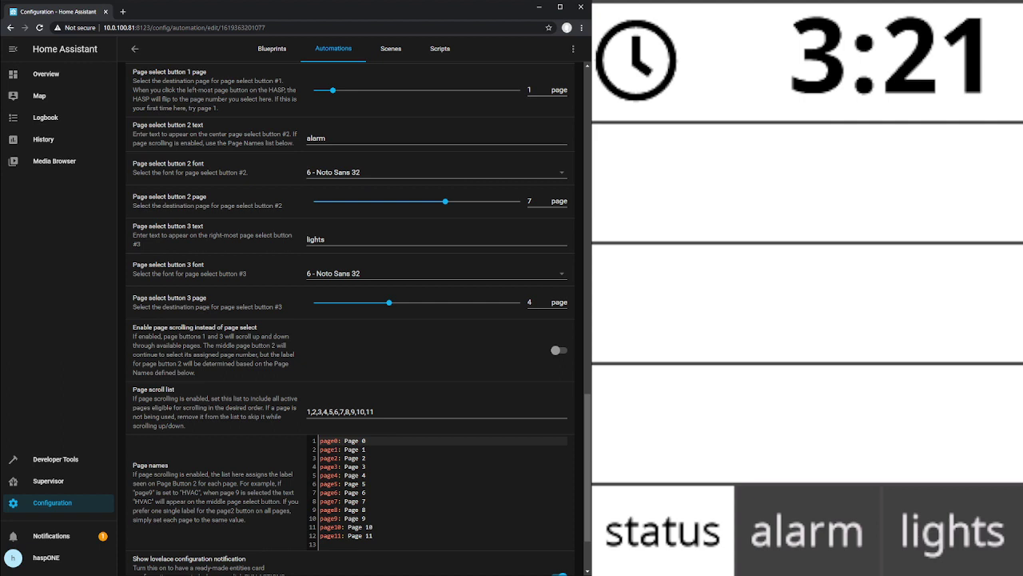
left_click(561, 350)
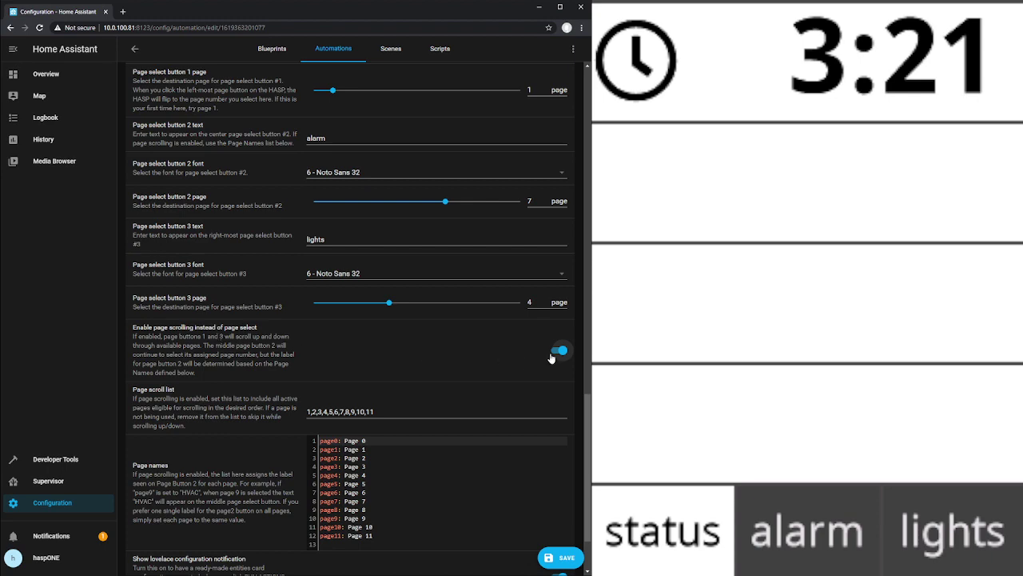
Change page select button 1 text from status to < and button 3 from lights to >
left_click_drag(588, 424, 589, 363)
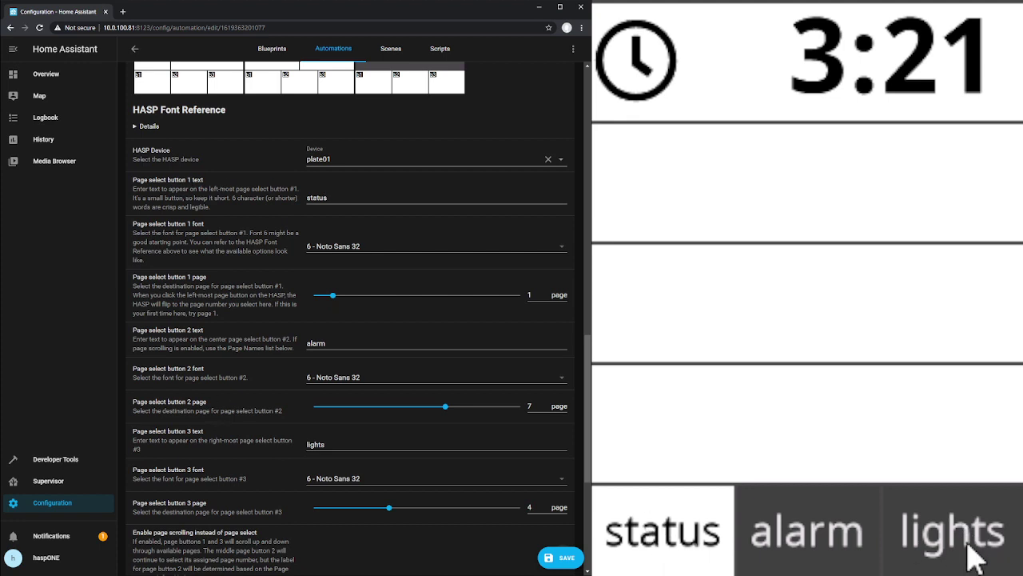
left_click_drag(362, 196, 299, 206)
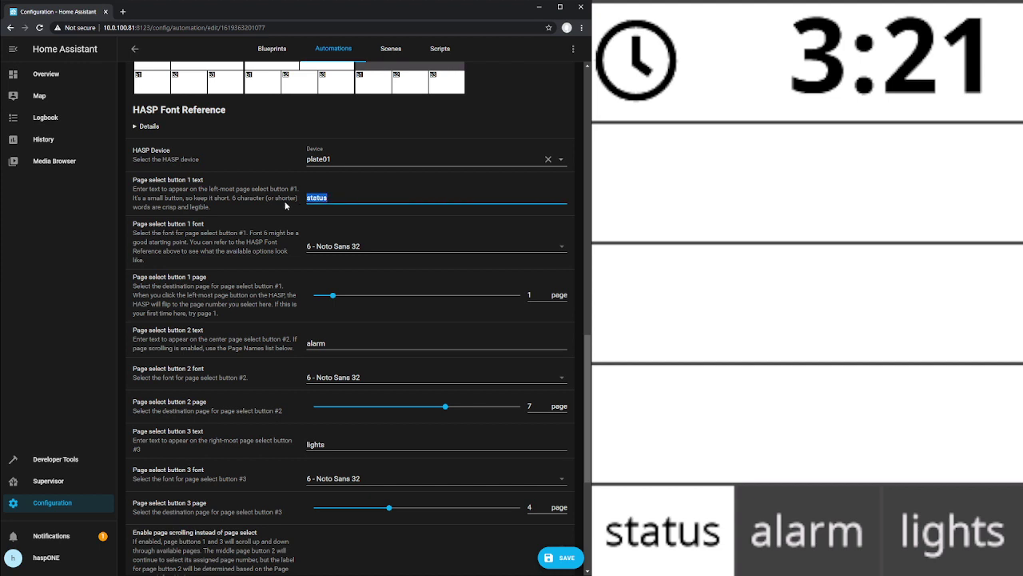
type("c")
left_click_drag(329, 445, 292, 450)
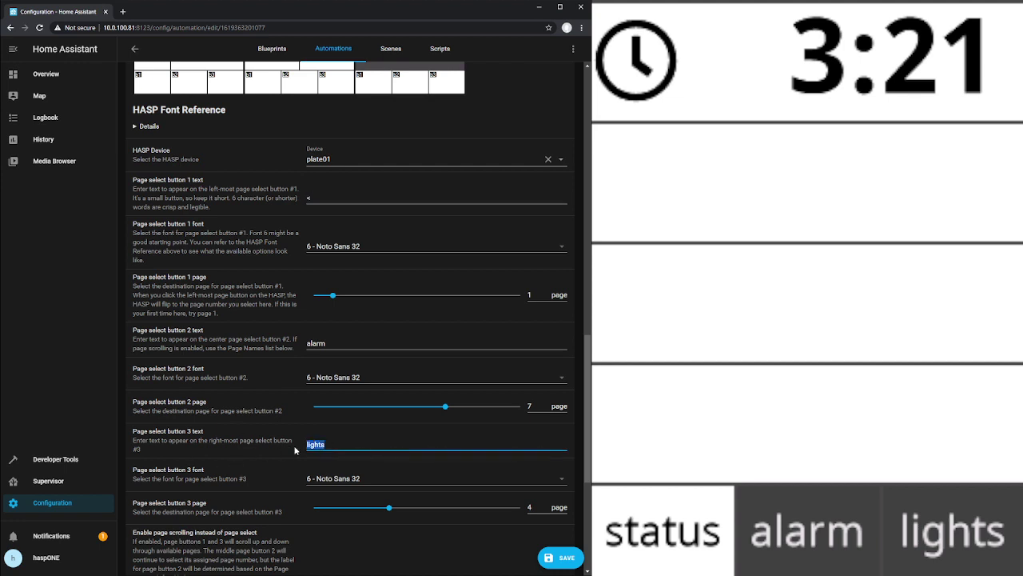
type(">")
left_click(476, 501)
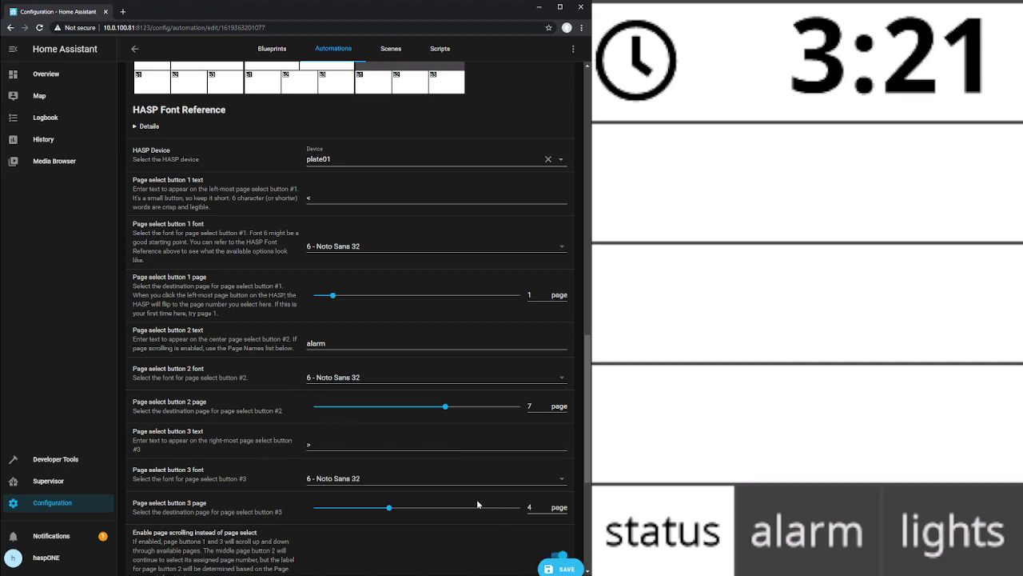
Run the automation's actions so the plate reads < Page 1 >, then step forward once
scroll(476, 498, "up", 15)
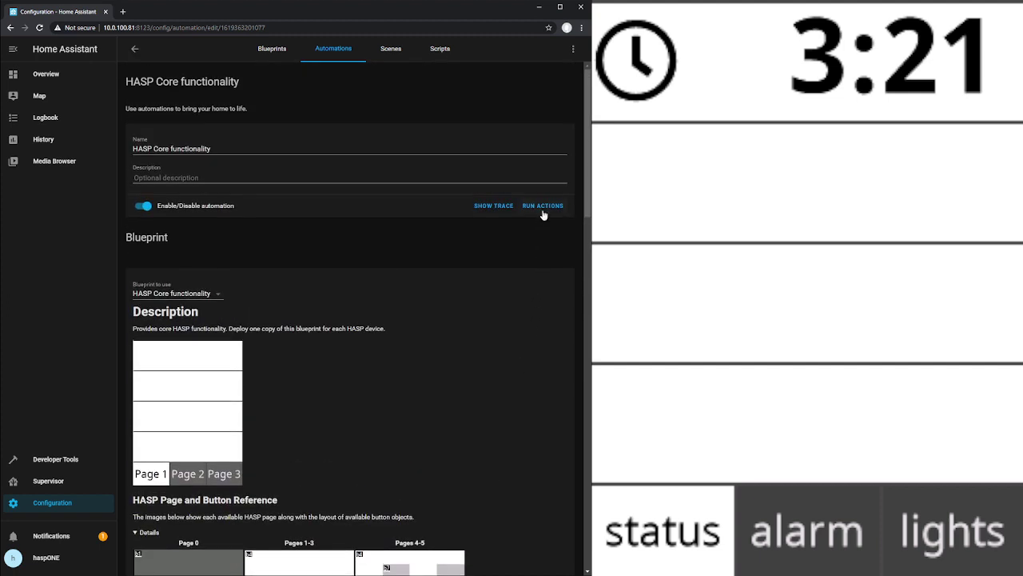
left_click(542, 209)
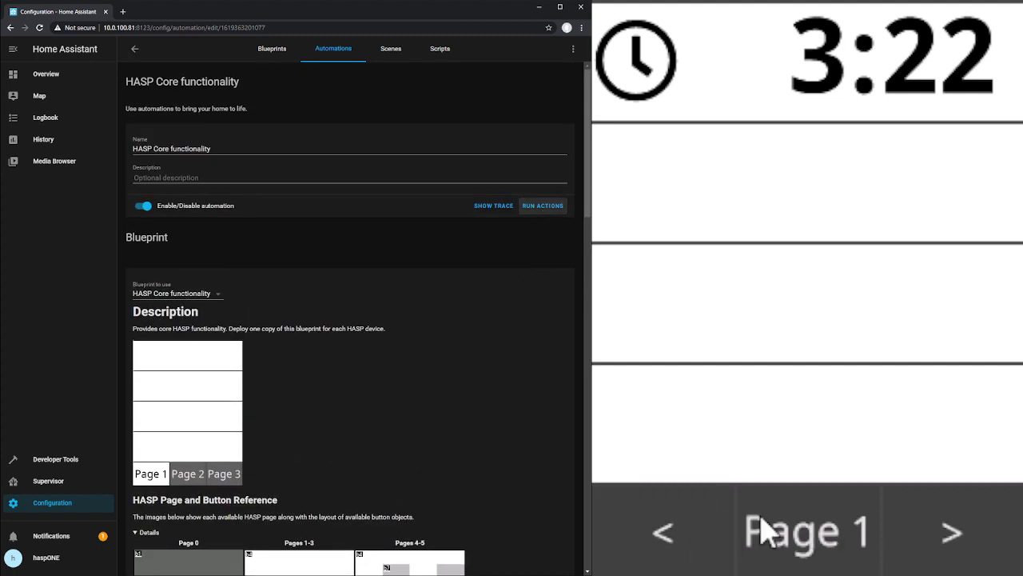
left_click(928, 542)
Keep tapping > on the plate to cycle through the pages up to Page 11
left_click(936, 543)
left_click(944, 543)
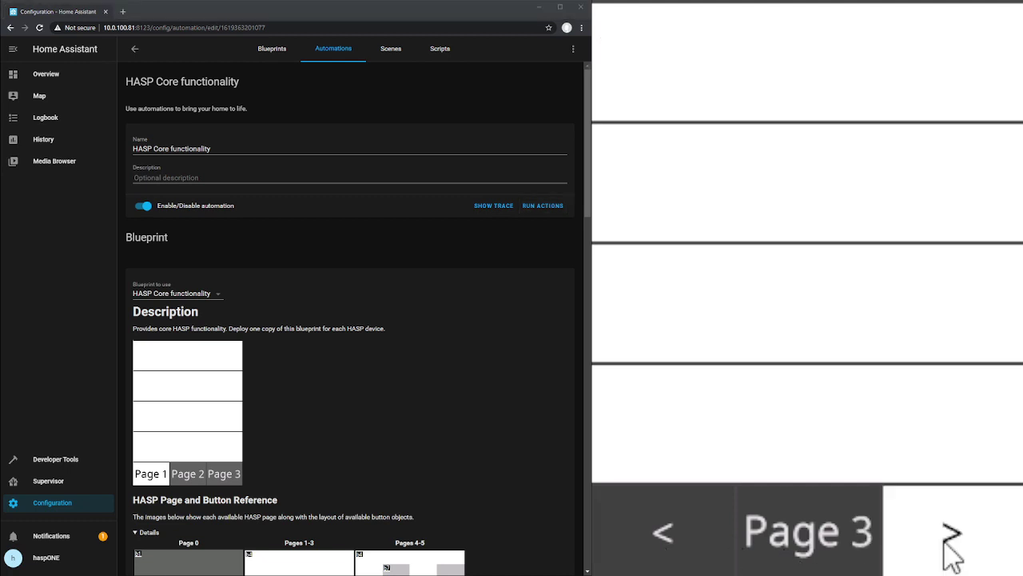
left_click(954, 551)
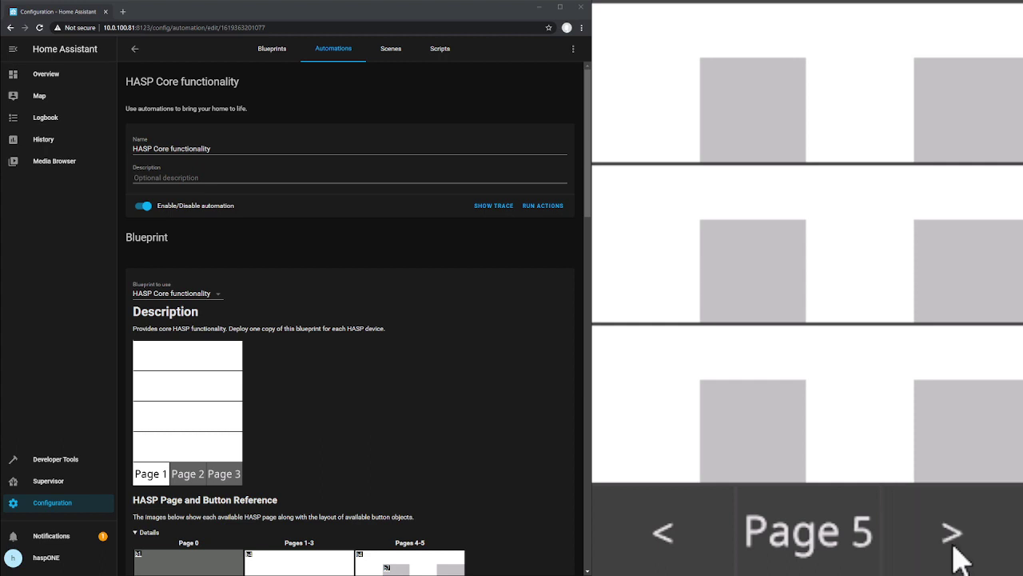
left_click(954, 550)
left_click(955, 550)
left_click(955, 550)
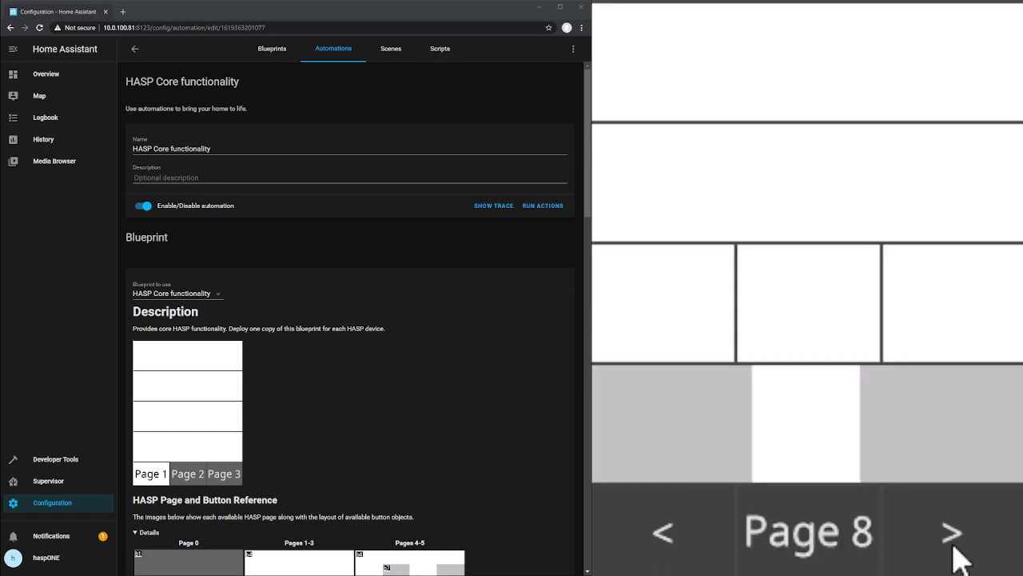
left_click(954, 550)
left_click(955, 550)
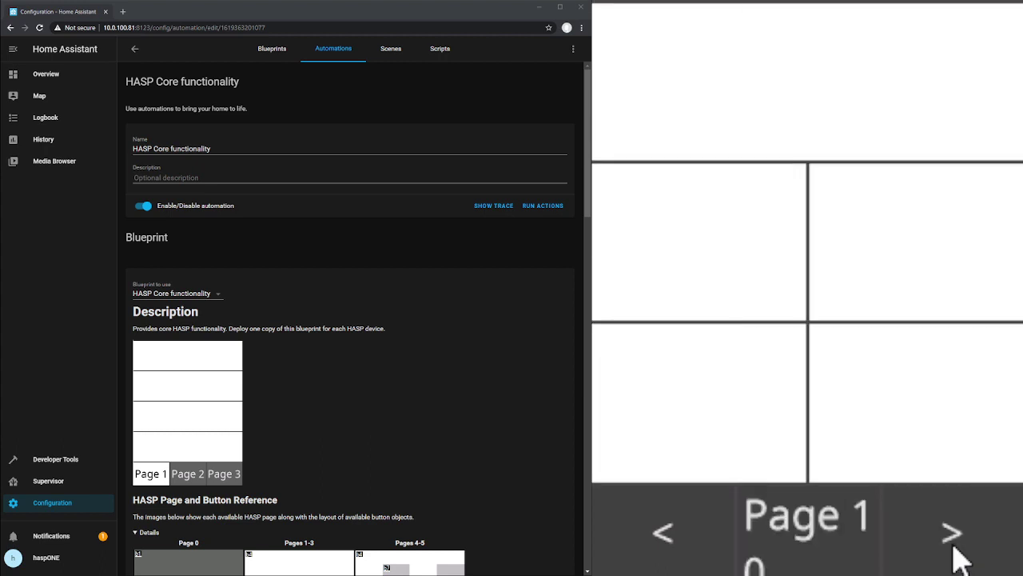
left_click(954, 549)
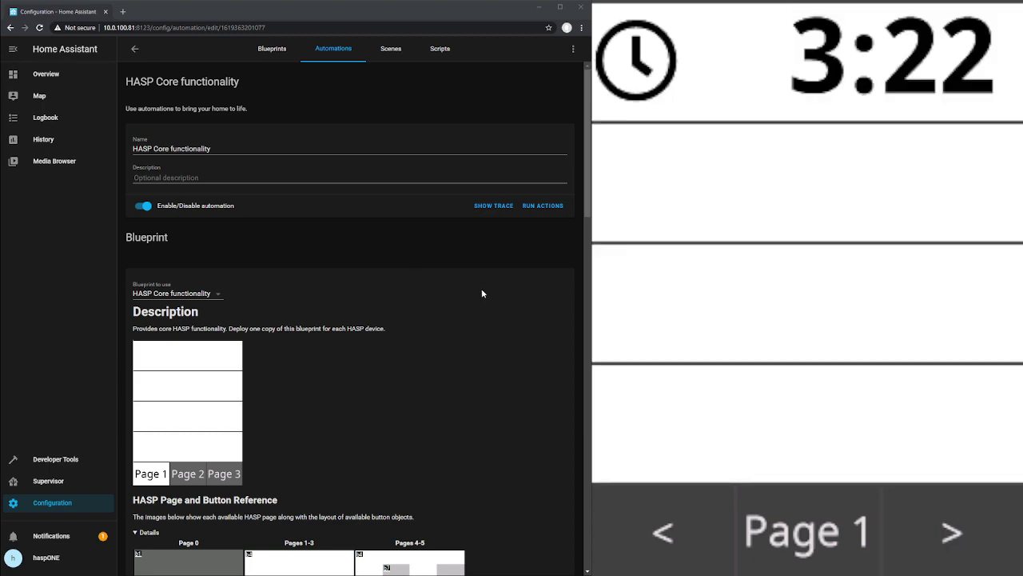
Replace the Page scroll list value with 1,4,8,9 and save the automation
scroll(479, 297, "down", 15)
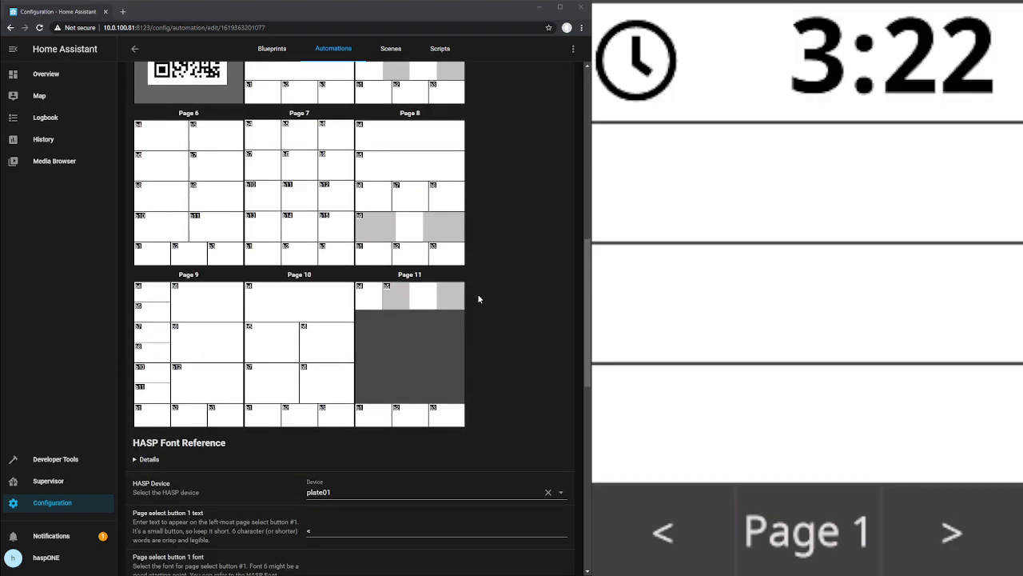
scroll(479, 299, "down", 5)
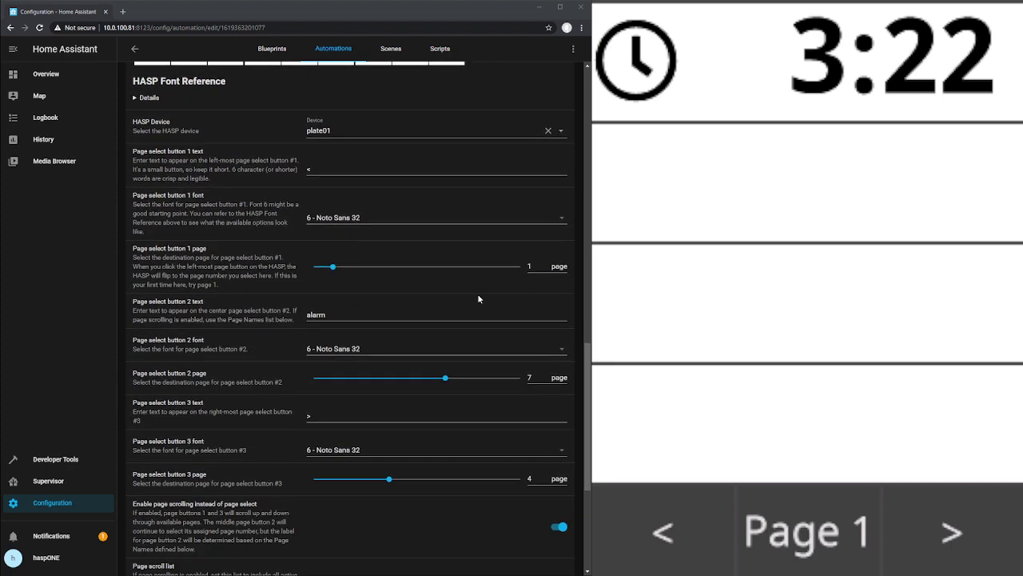
scroll(479, 299, "down", 6)
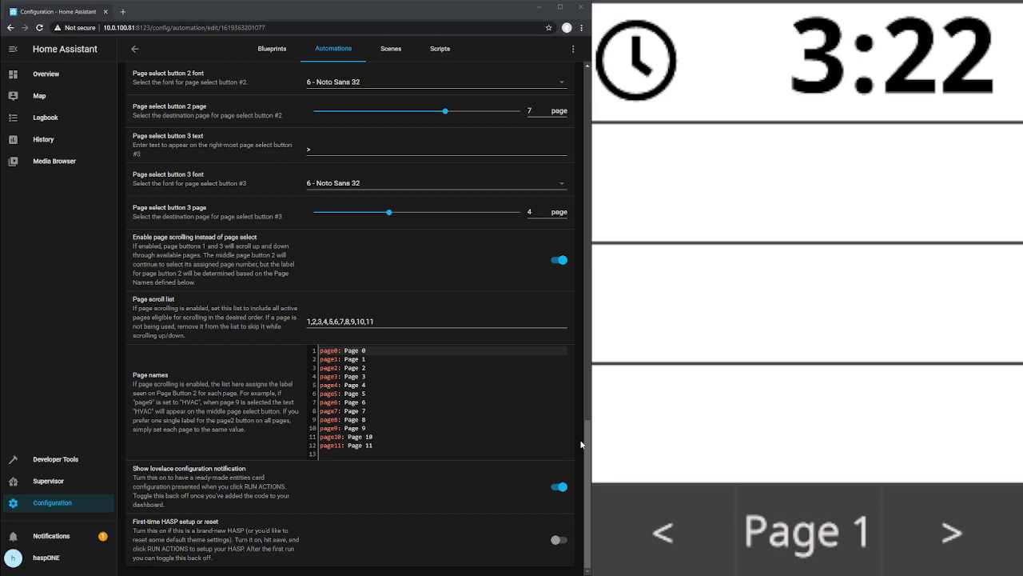
left_click_drag(589, 448, 588, 279)
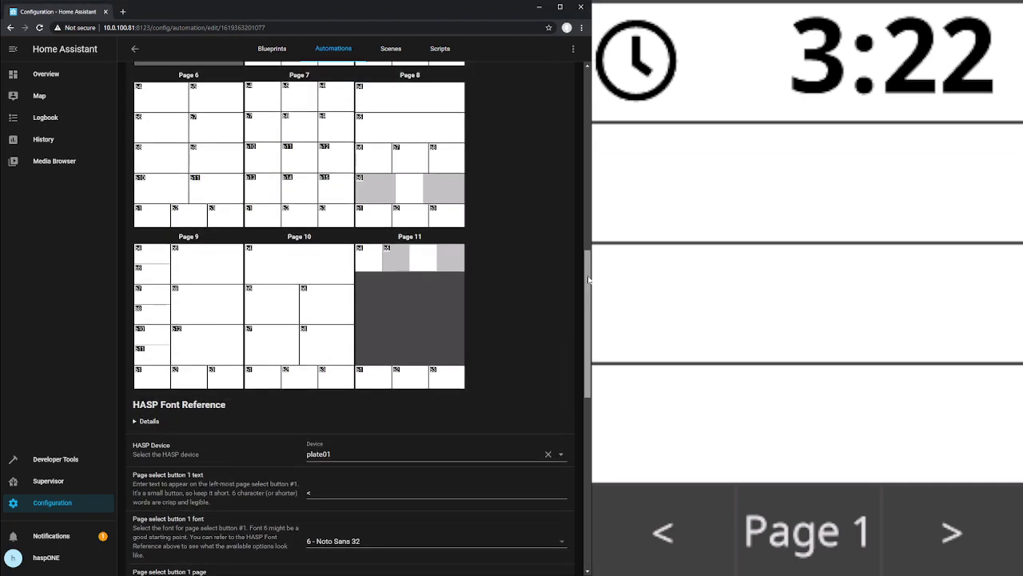
scroll(217, 391, "down", 10)
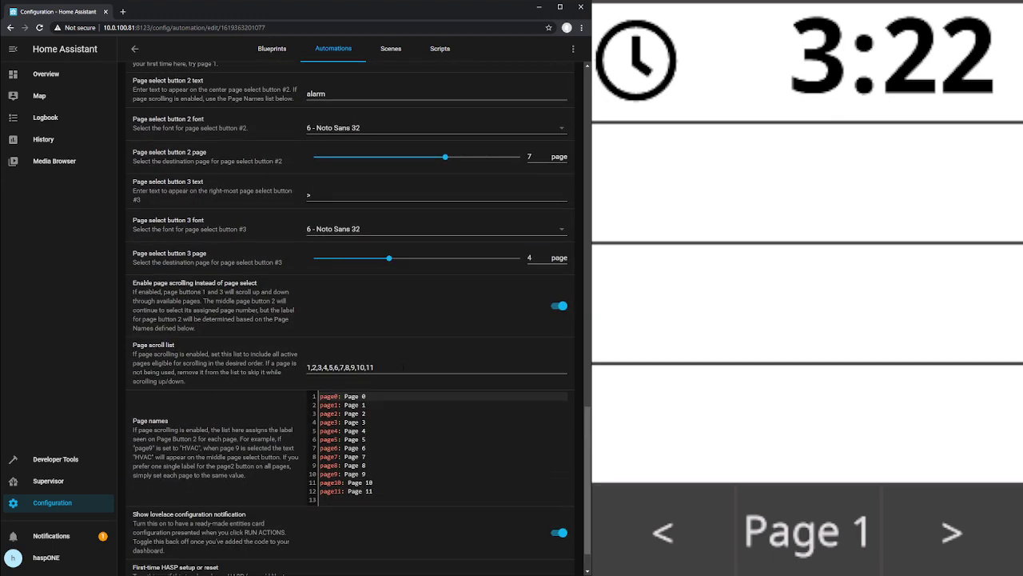
left_click_drag(403, 367, 290, 373)
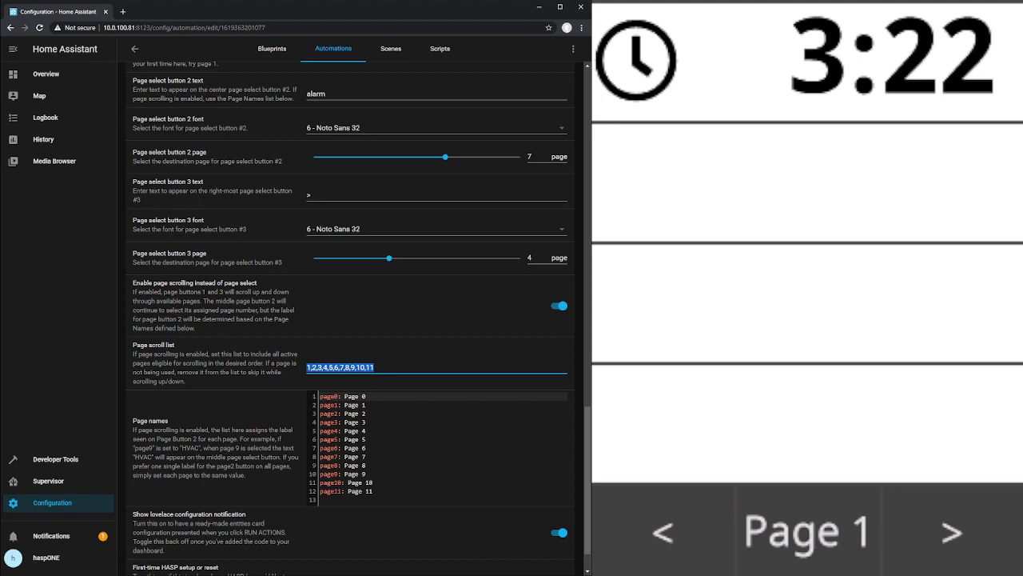
type("1")
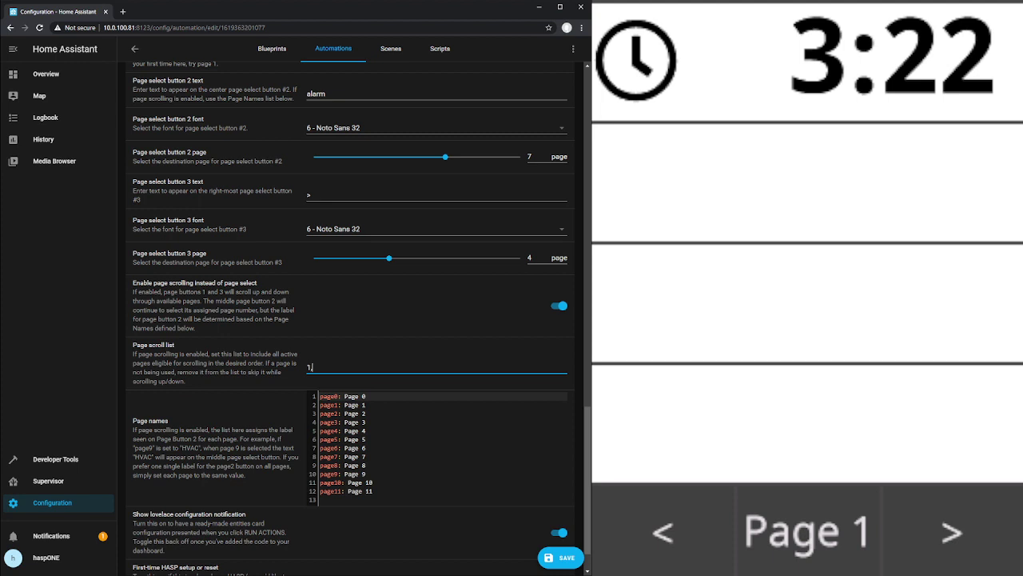
type(",4,8,9")
left_click(561, 557)
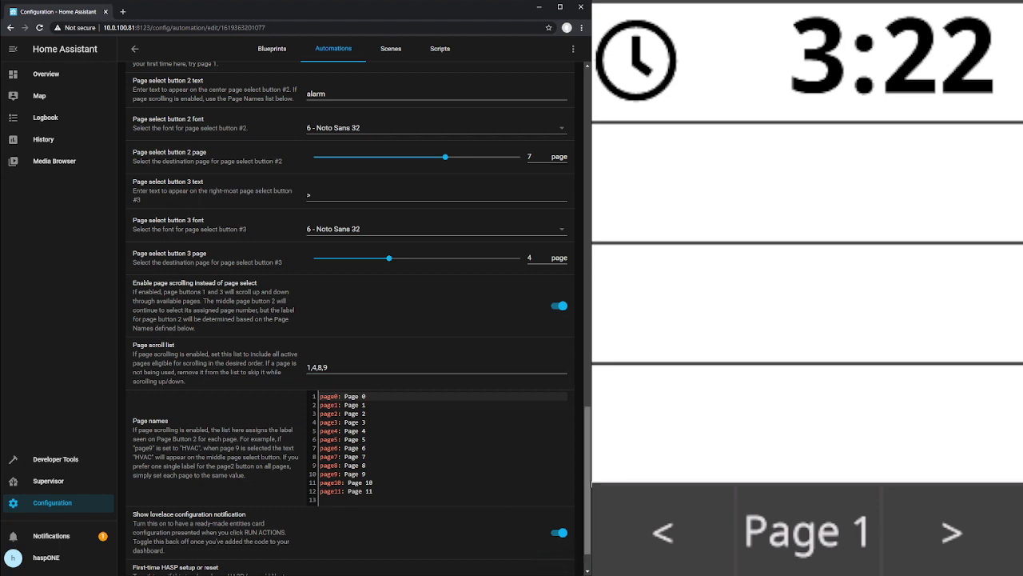
Run the actions, then tap > to step the plate through pages 1, 4, 8, 9 and back to 1
left_click_drag(588, 484, 581, 133)
left_click(542, 206)
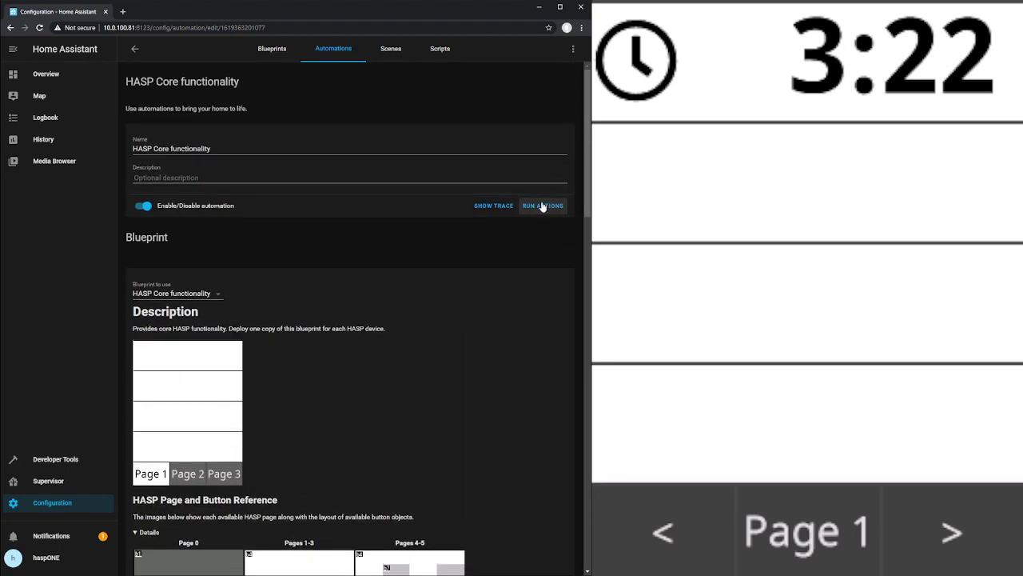
left_click(947, 538)
left_click(947, 538)
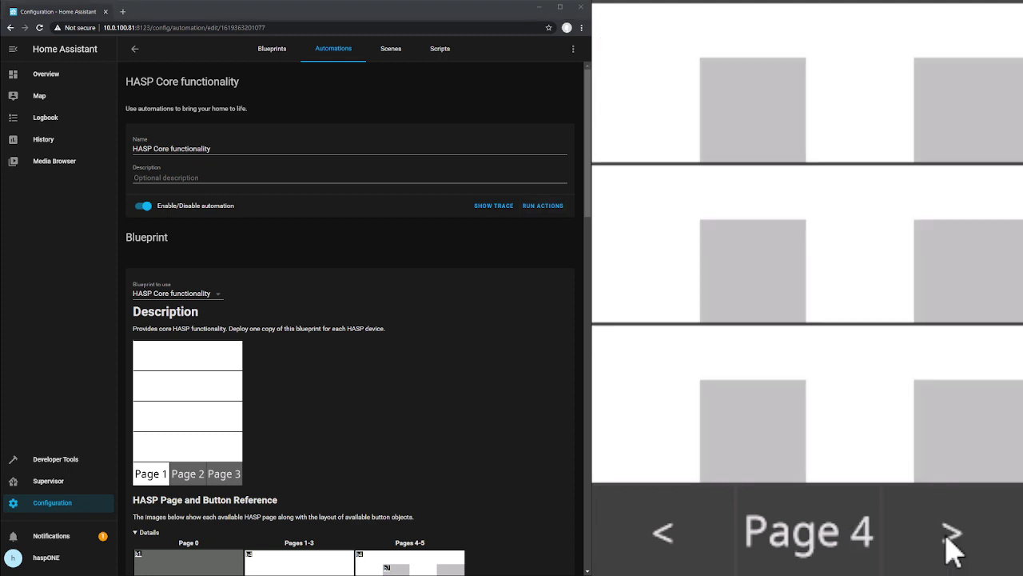
left_click(946, 537)
left_click(947, 537)
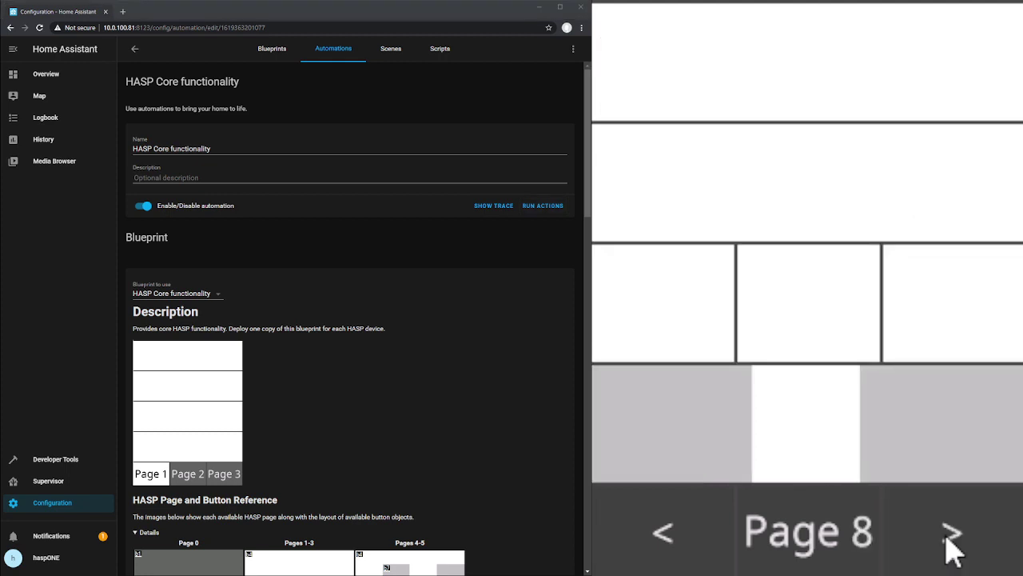
left_click(947, 538)
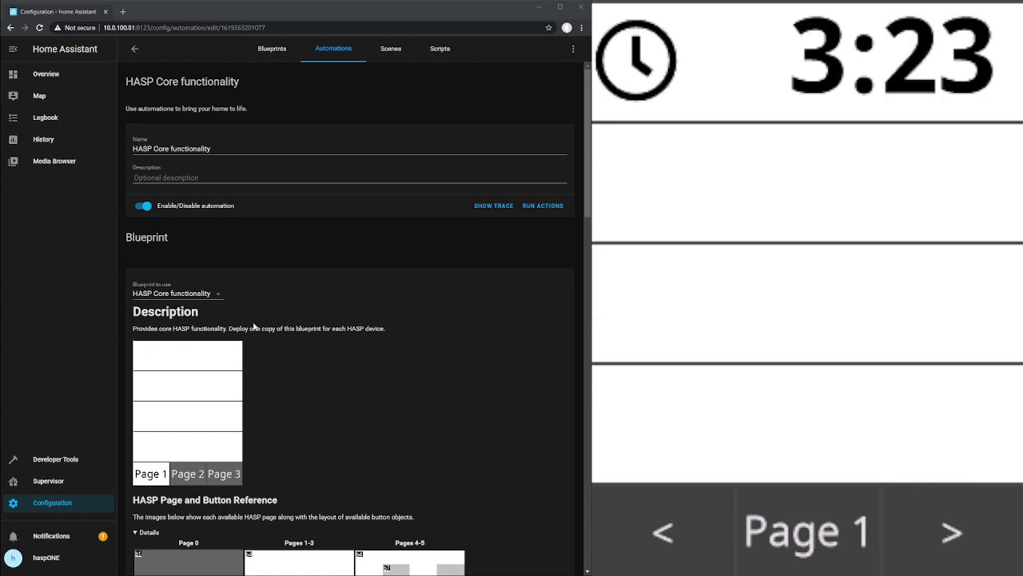
left_click_drag(587, 208, 587, 496)
Remove 4 from the Page scroll list and append ,4 to make 1,8,9,4, then save
scroll(444, 438, "down", 3)
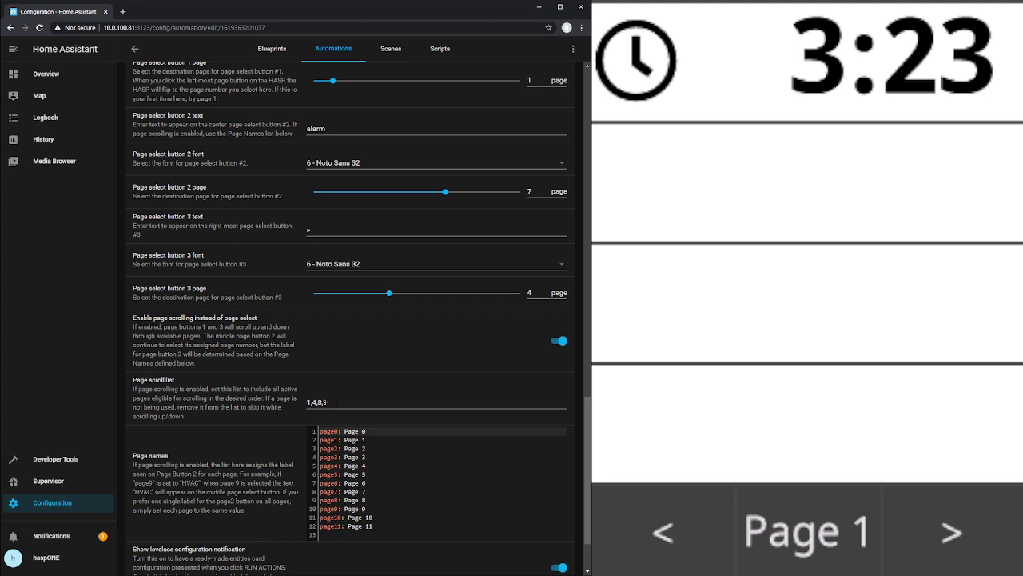
left_click(311, 402)
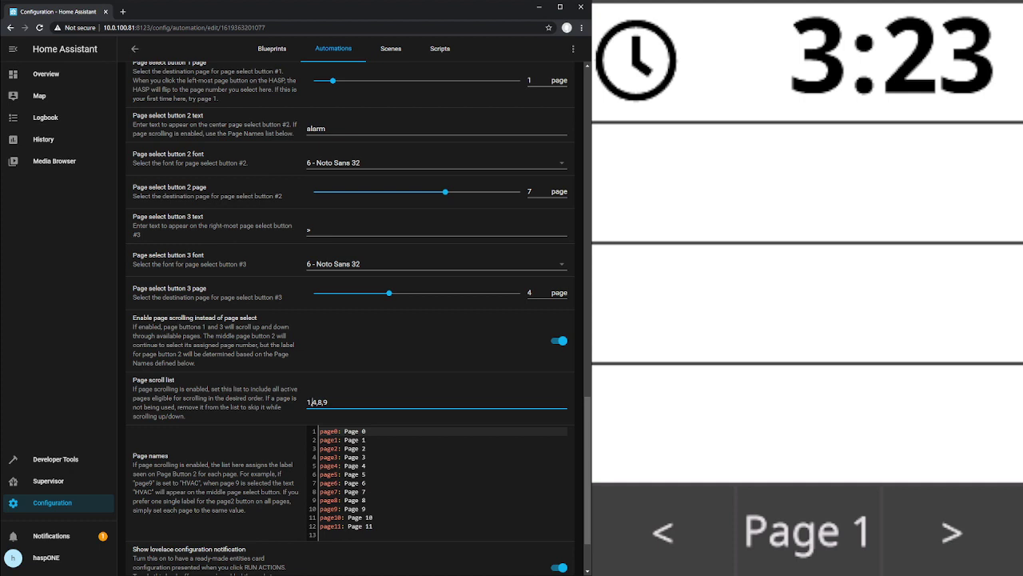
key("Delete")
key("Delete")
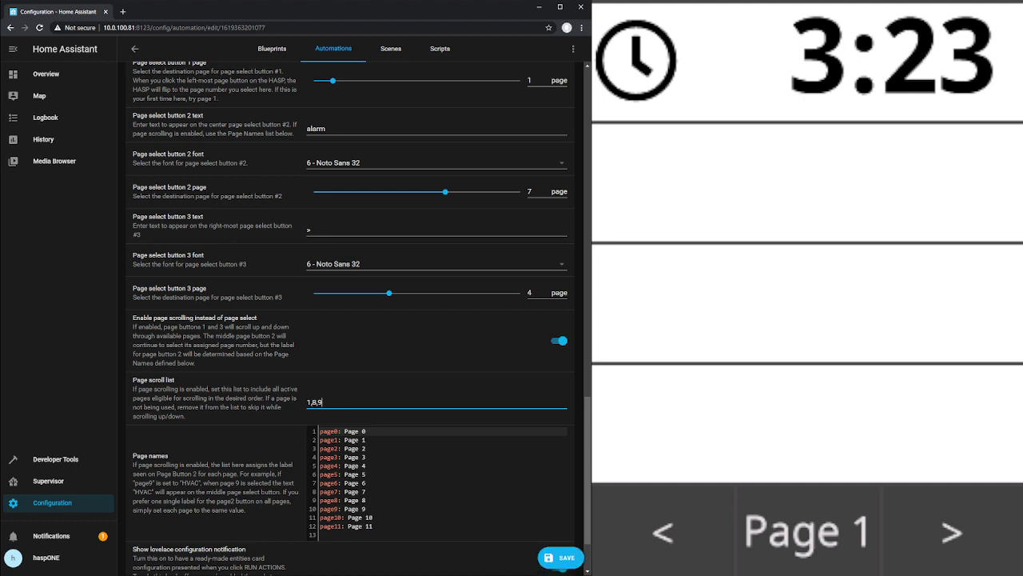
type(",4")
left_click(560, 558)
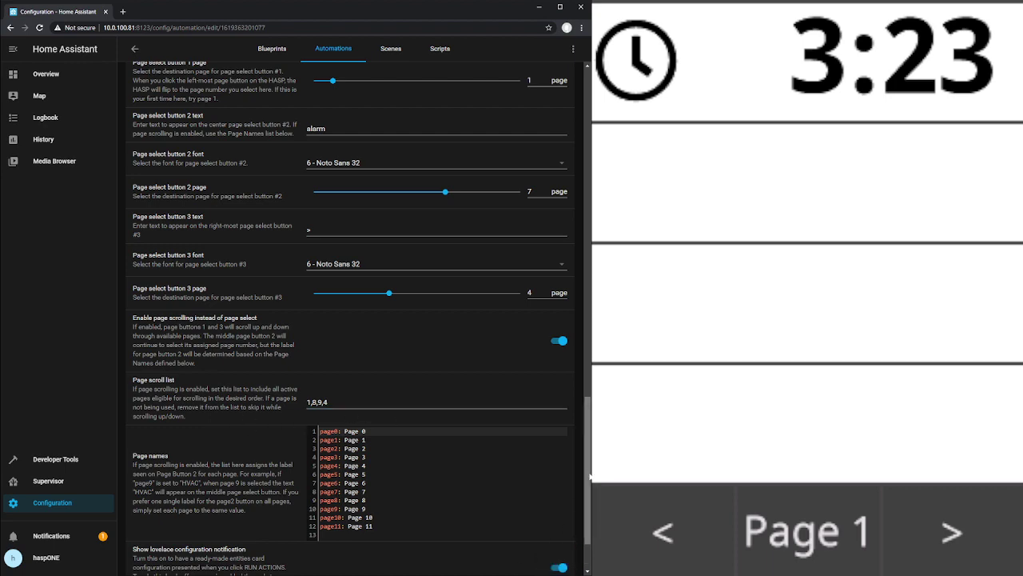
left_click_drag(590, 477, 579, 144)
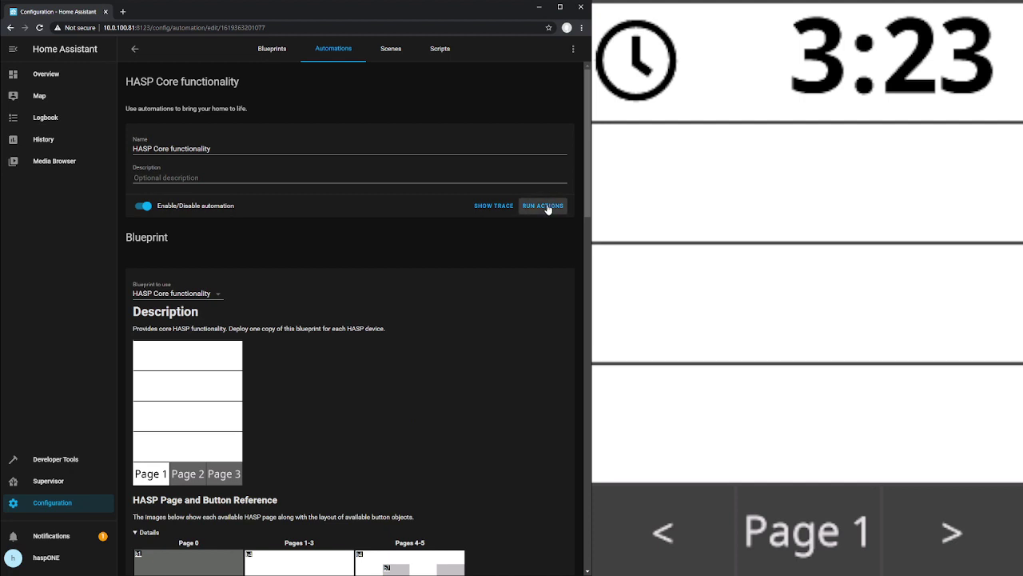
left_click(974, 550)
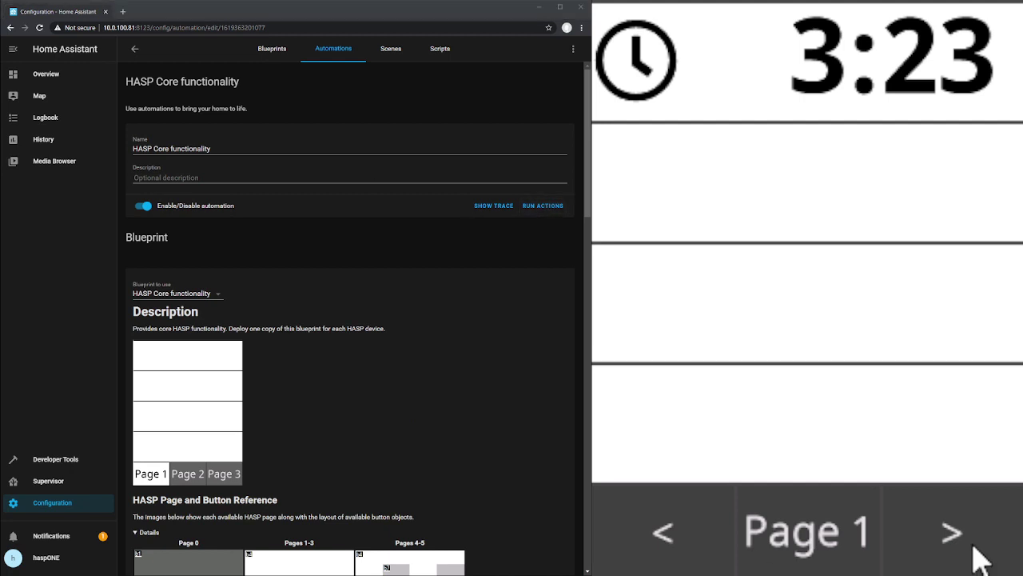
left_click(973, 550)
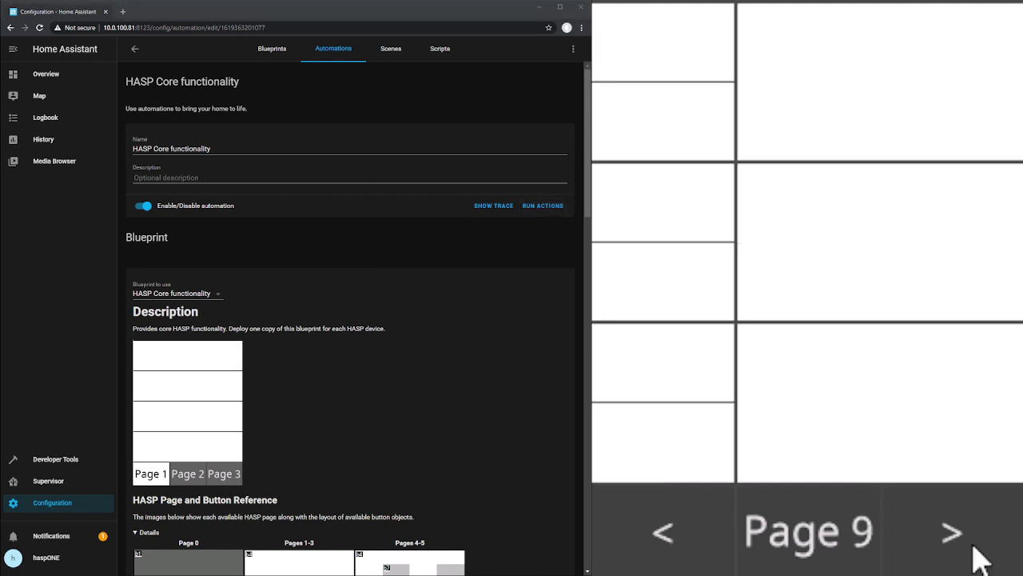
left_click(974, 550)
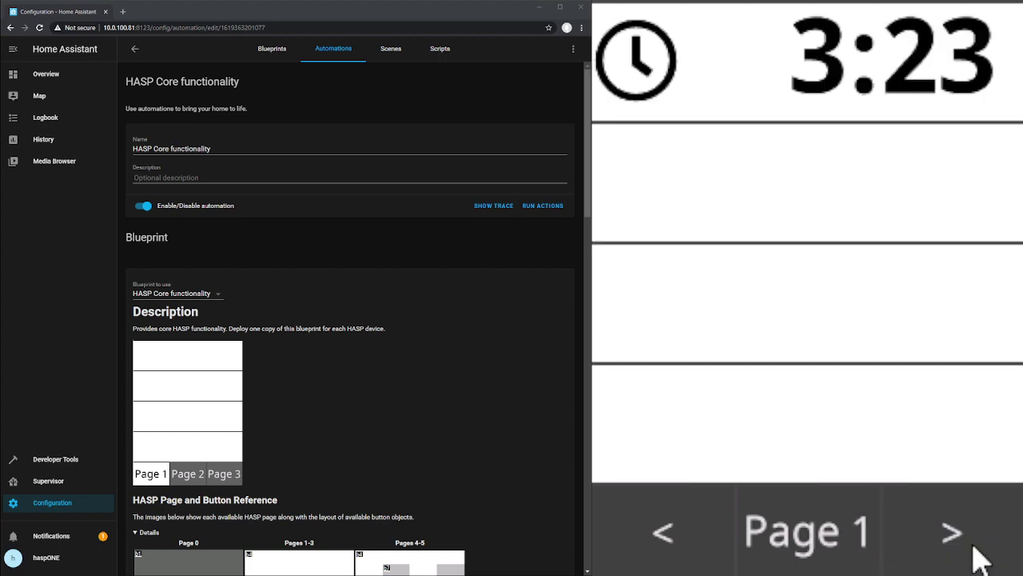
left_click_drag(589, 184, 589, 550)
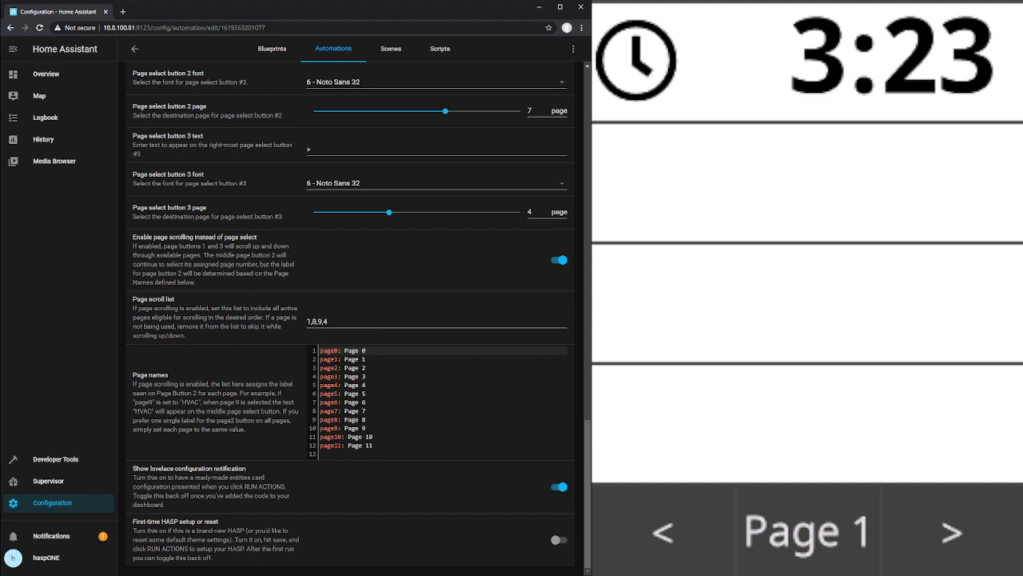
left_click(978, 534)
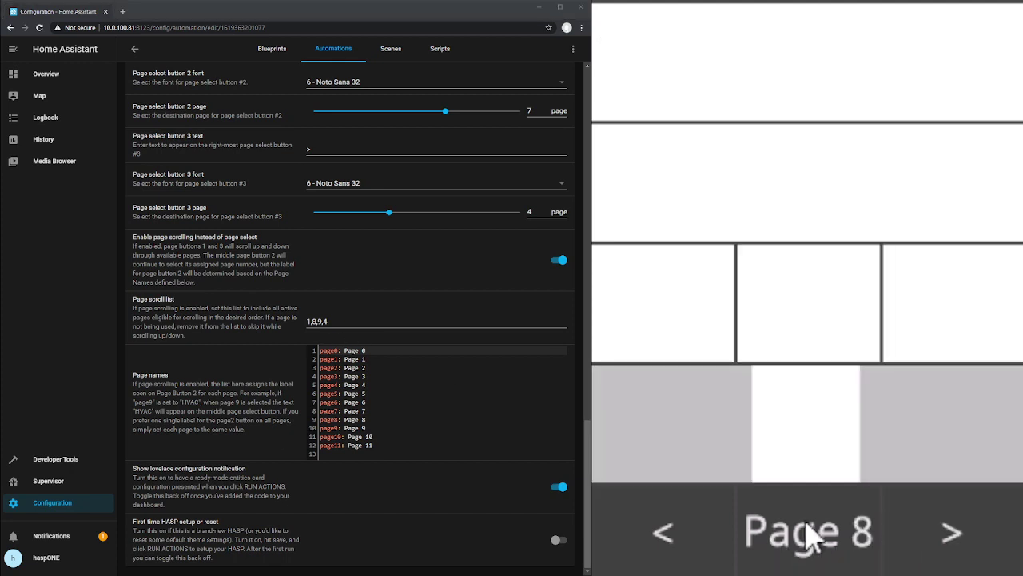
left_click(951, 543)
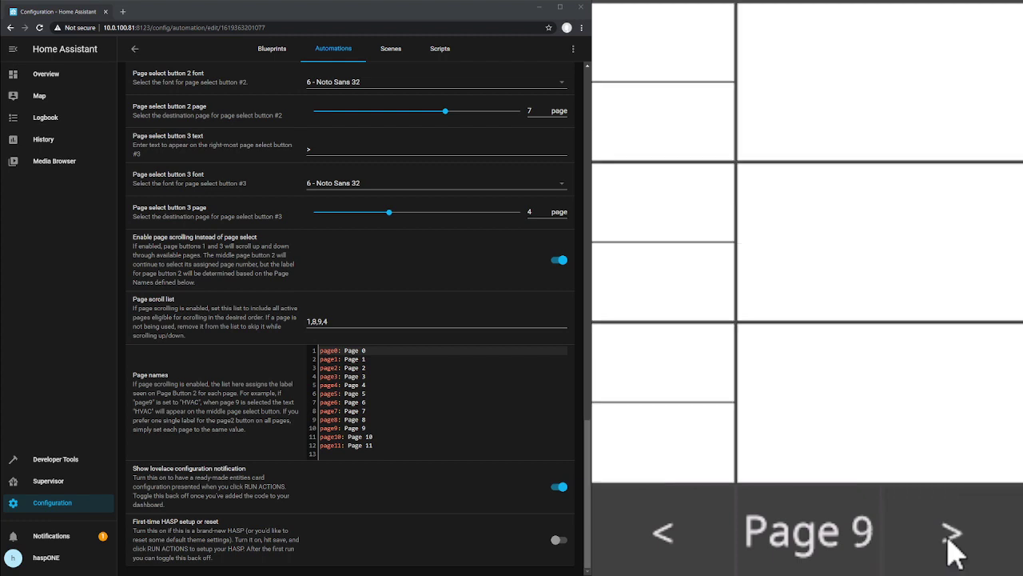
left_click(949, 537)
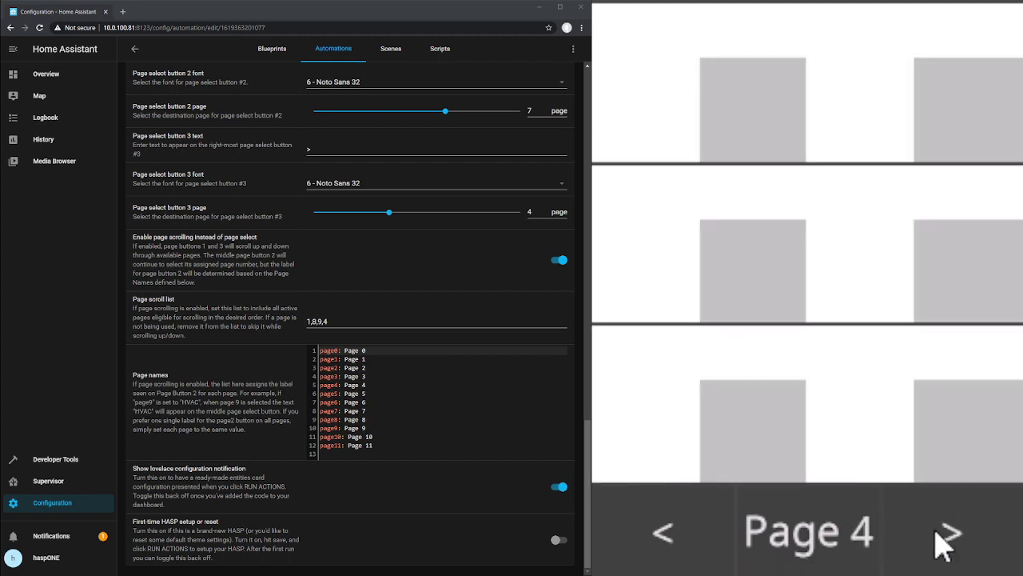
left_click(944, 544)
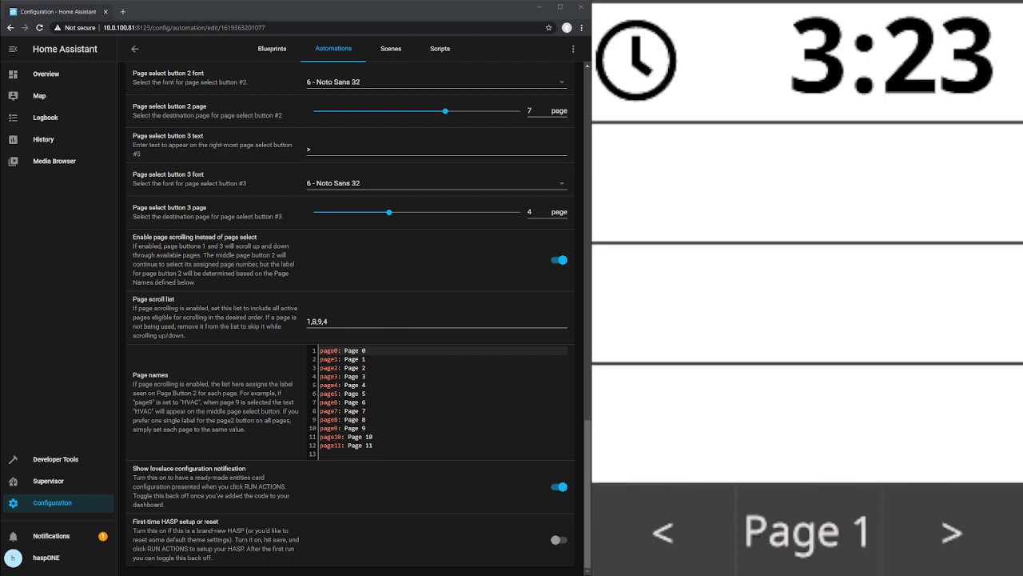
left_click_drag(345, 359, 367, 359)
Rename the page labels: page1 'status', page8 'media', page9 'hvac' and page4 'light'
type("status")
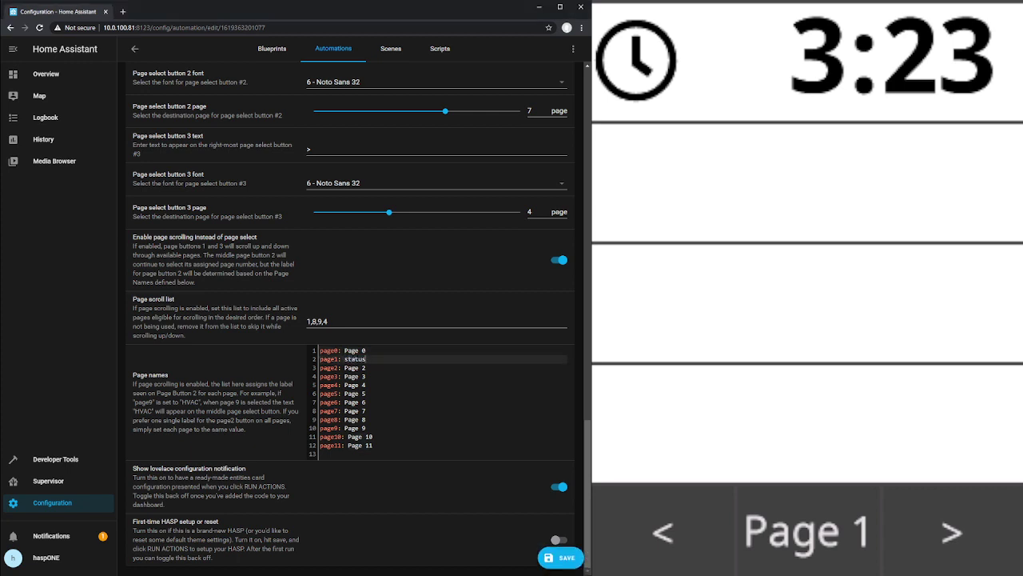
left_click_drag(345, 419, 366, 420)
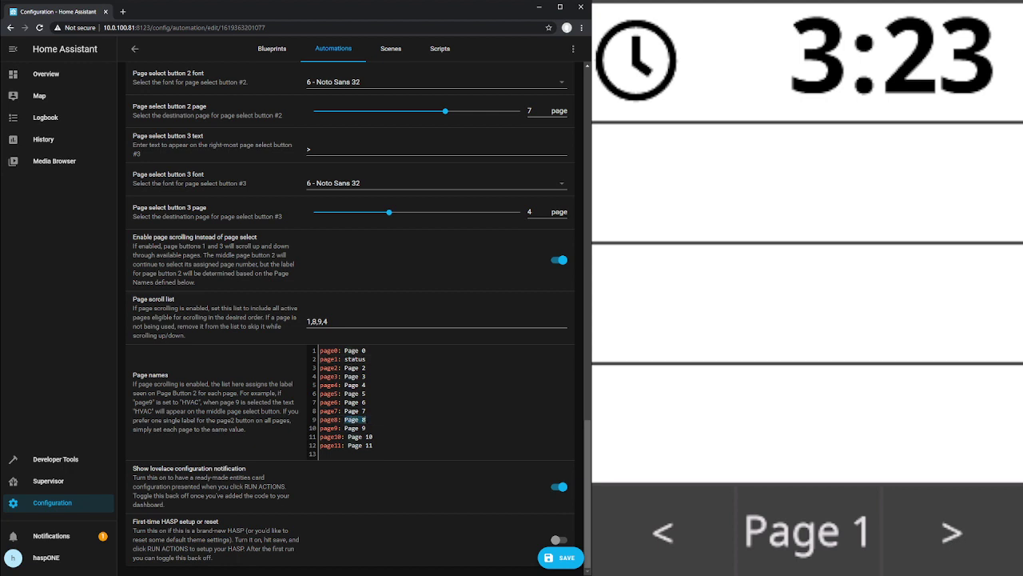
type("media")
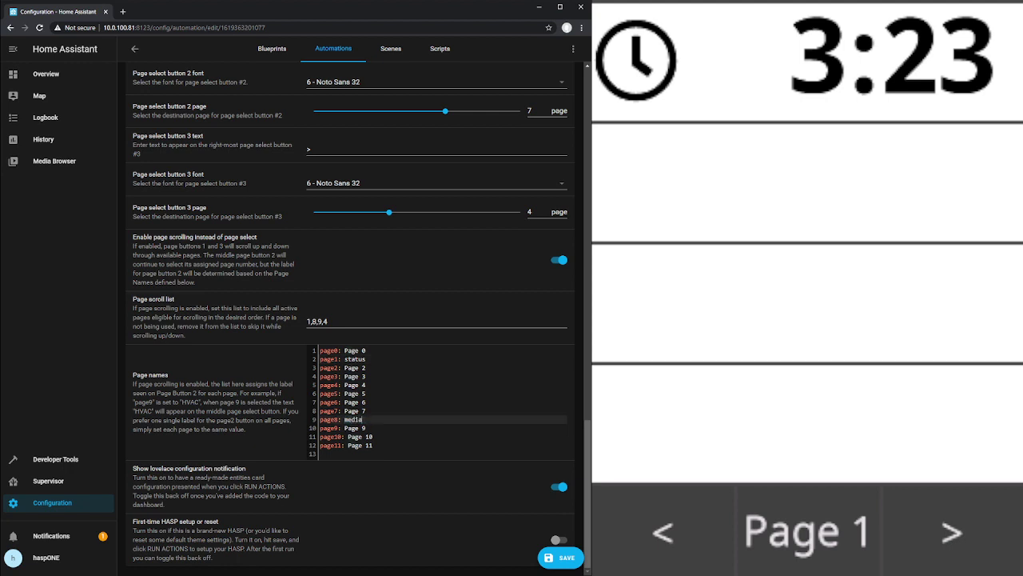
left_click_drag(345, 428, 366, 428)
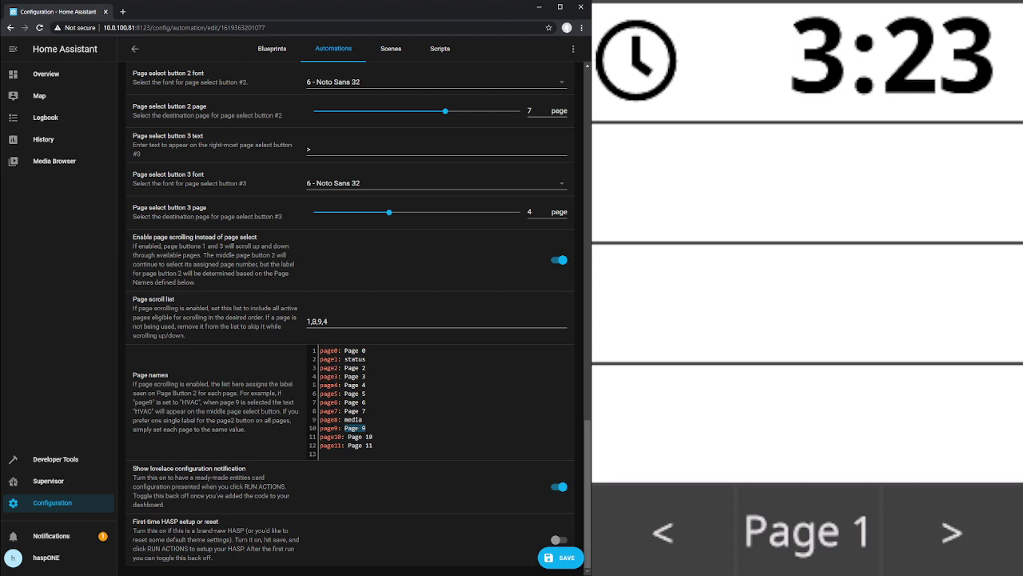
type("hvac")
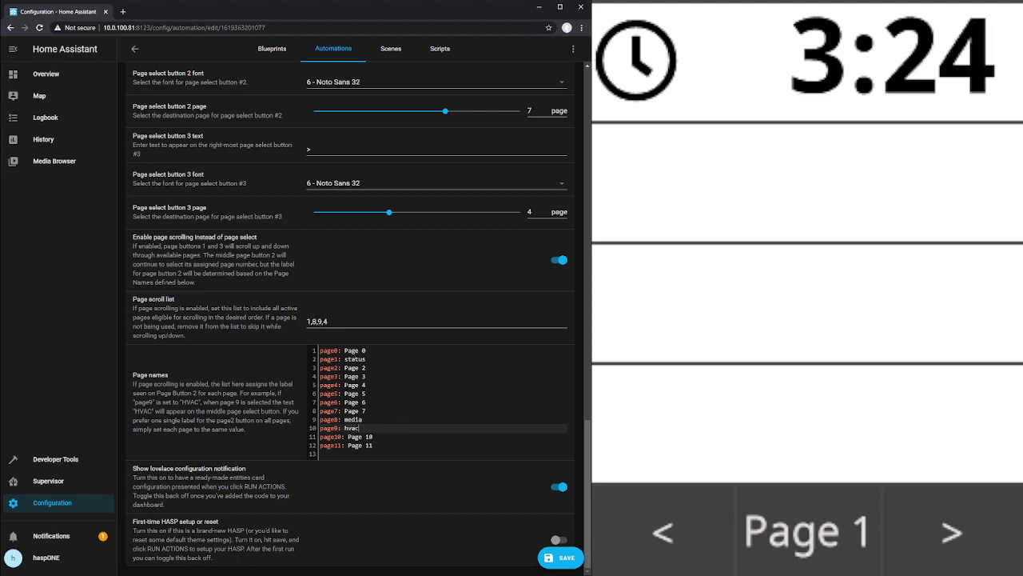
left_click_drag(344, 385, 364, 385)
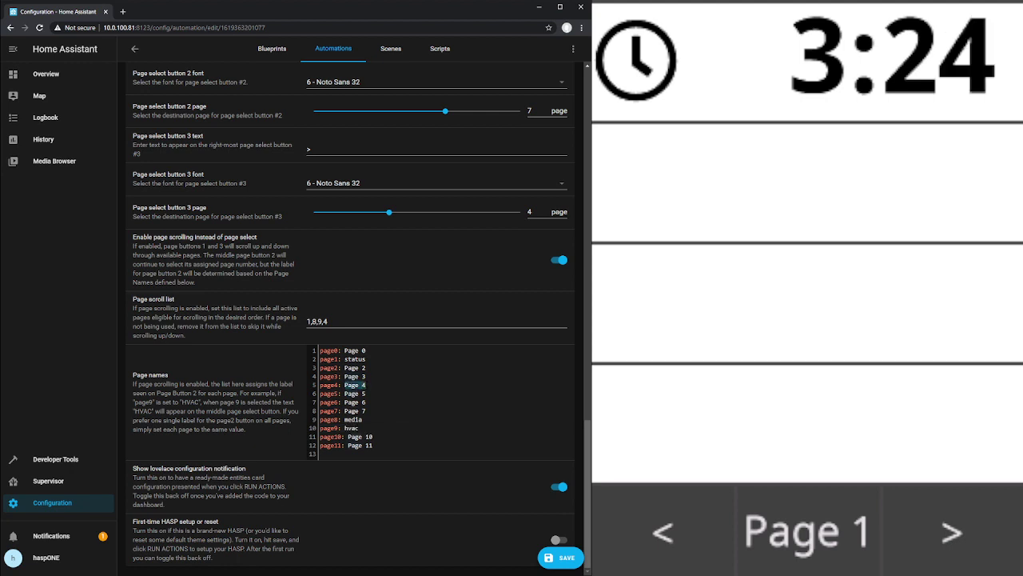
type("lights")
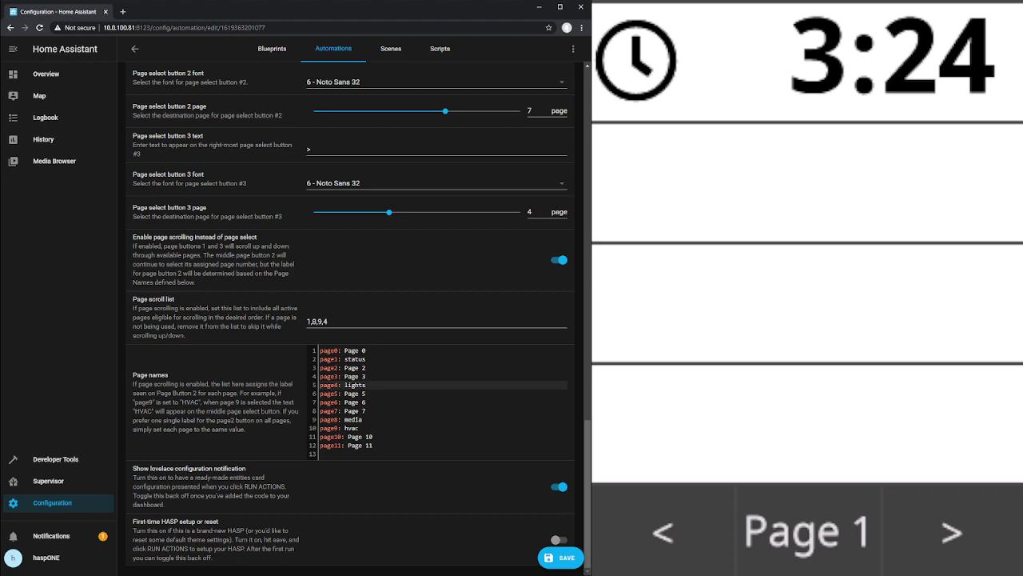
Save the renamed page labels and run the automation to push them to the plate
left_click(565, 568)
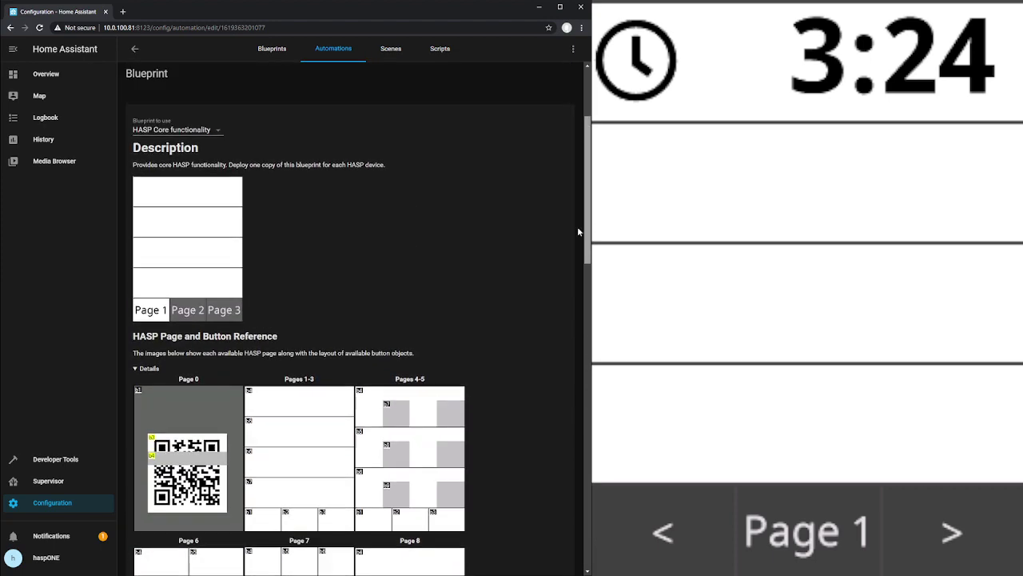
scroll(577, 226, "up", 2)
left_click(544, 193)
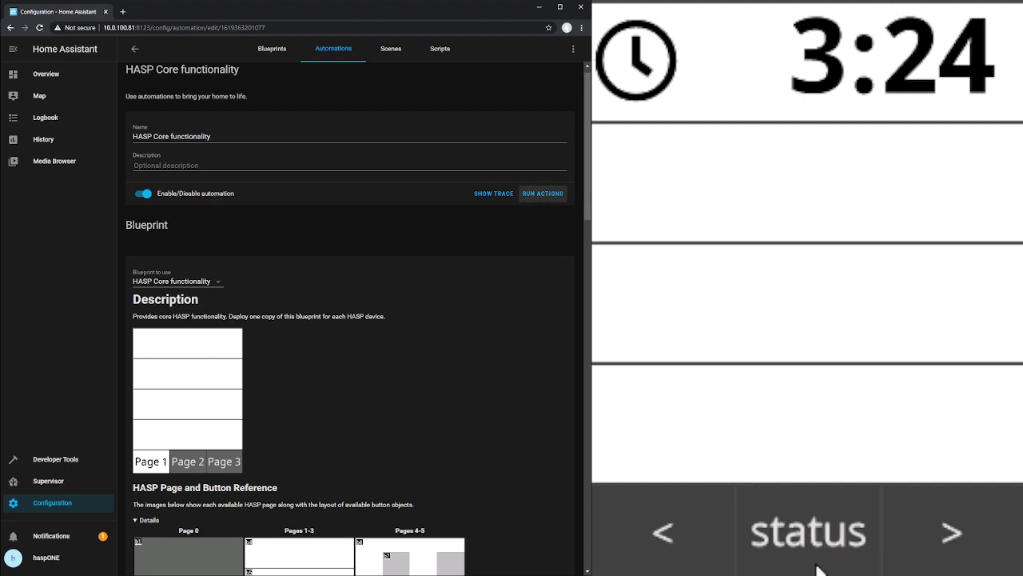
Step the plate through media, hvac and lights back to status, then scroll the blueprint page down
left_click(954, 550)
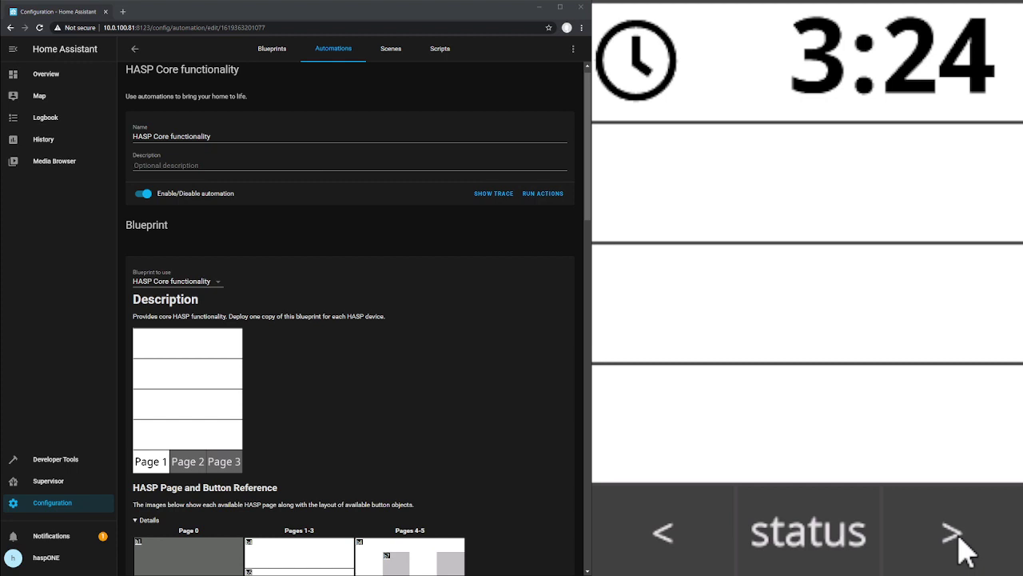
left_click(958, 537)
left_click(959, 537)
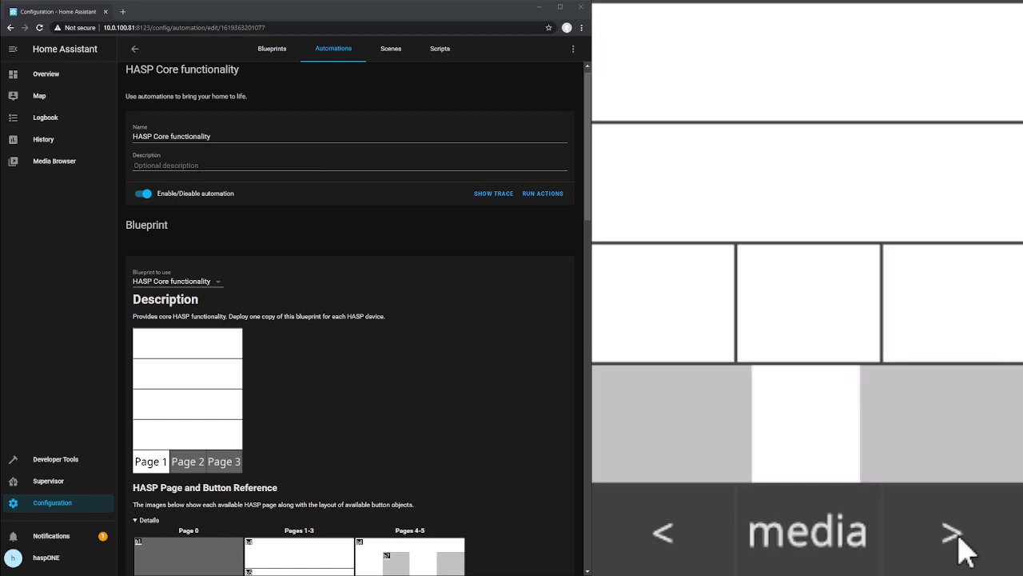
left_click(959, 538)
left_click(959, 538)
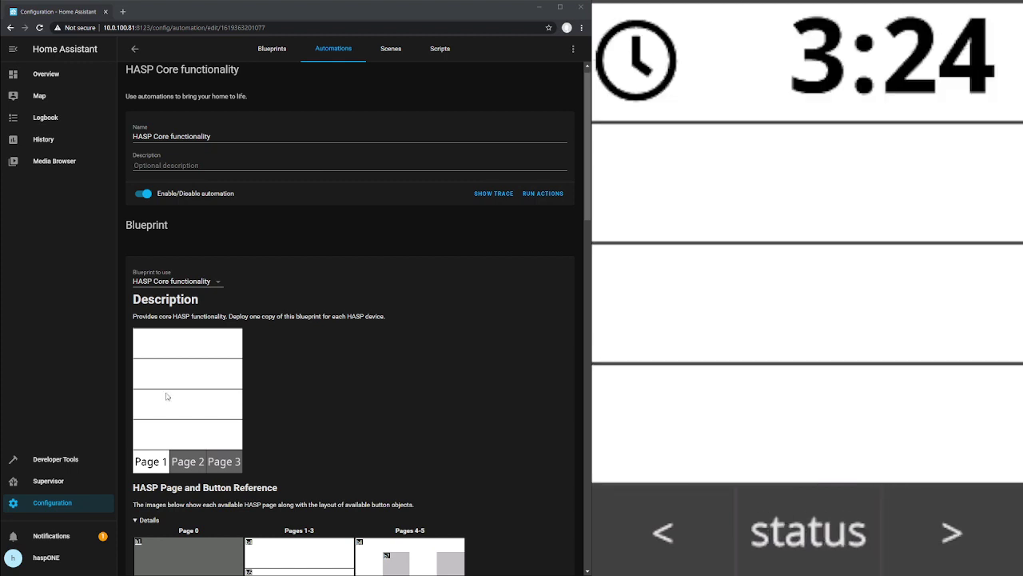
left_click_drag(590, 197, 590, 558)
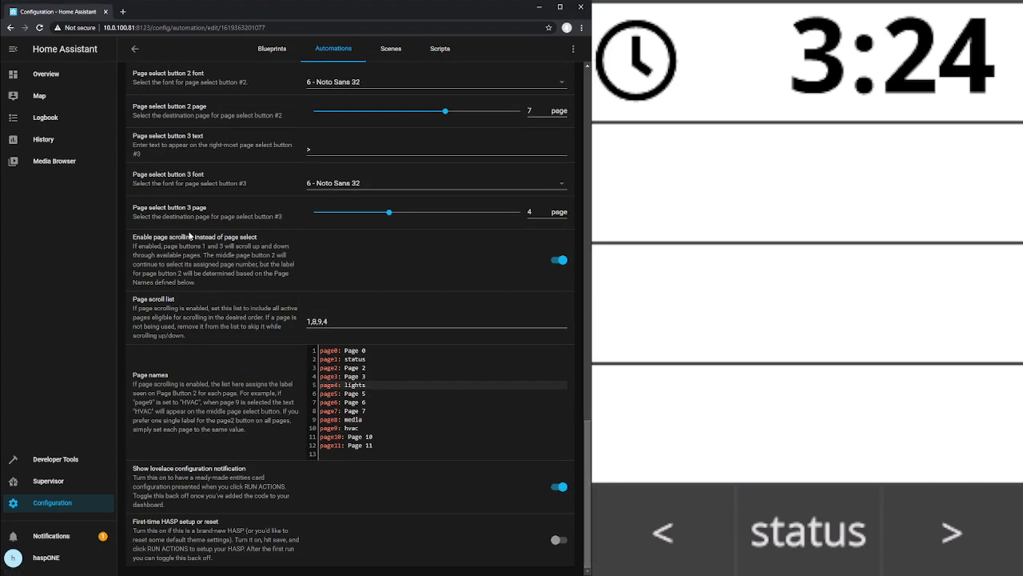
Copy the plate01 Lovelace card YAML from its notification, dismiss it, and go to Overview
left_click(52, 537)
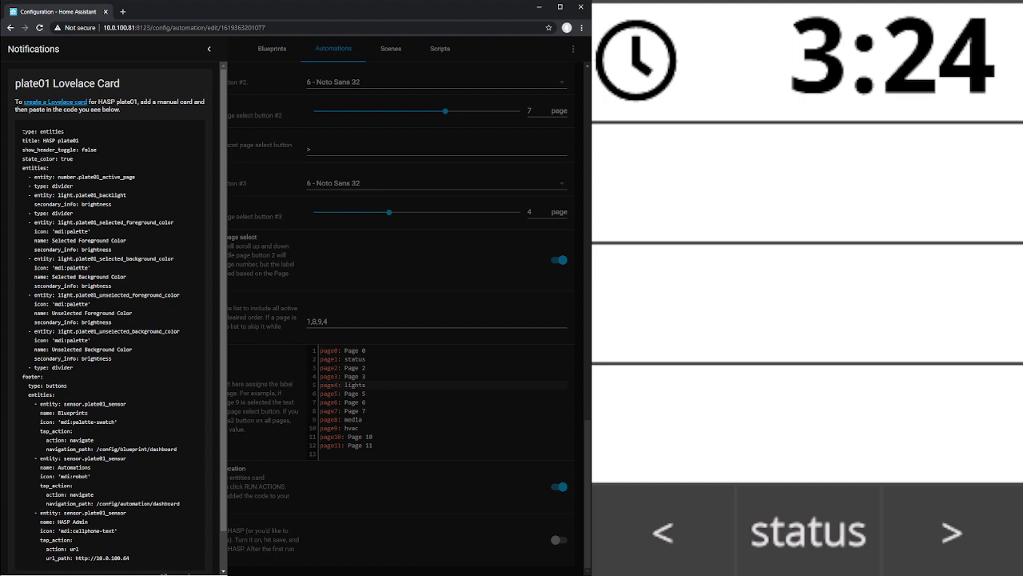
left_click_drag(23, 132, 133, 518)
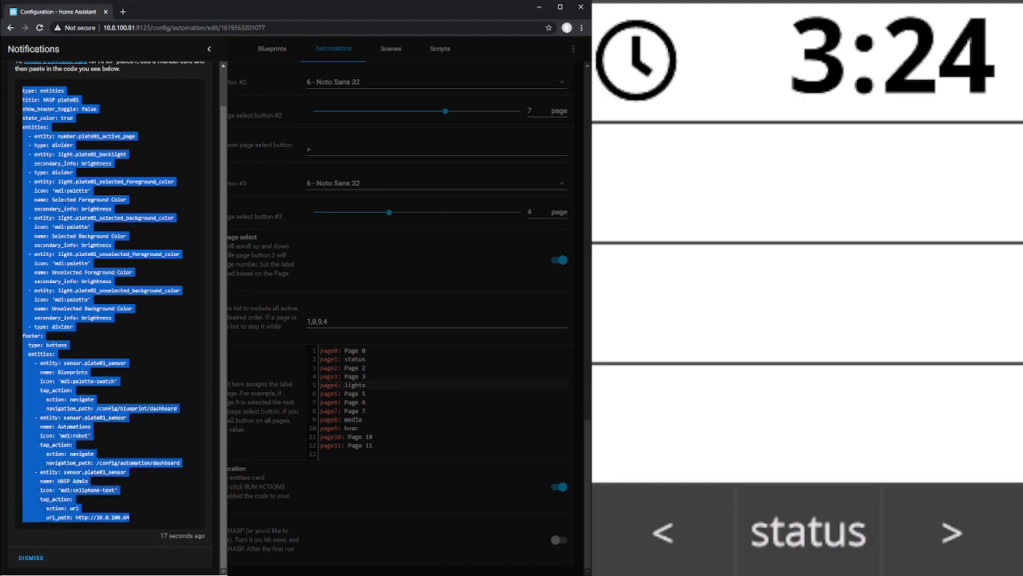
right_click(62, 200)
left_click(76, 208)
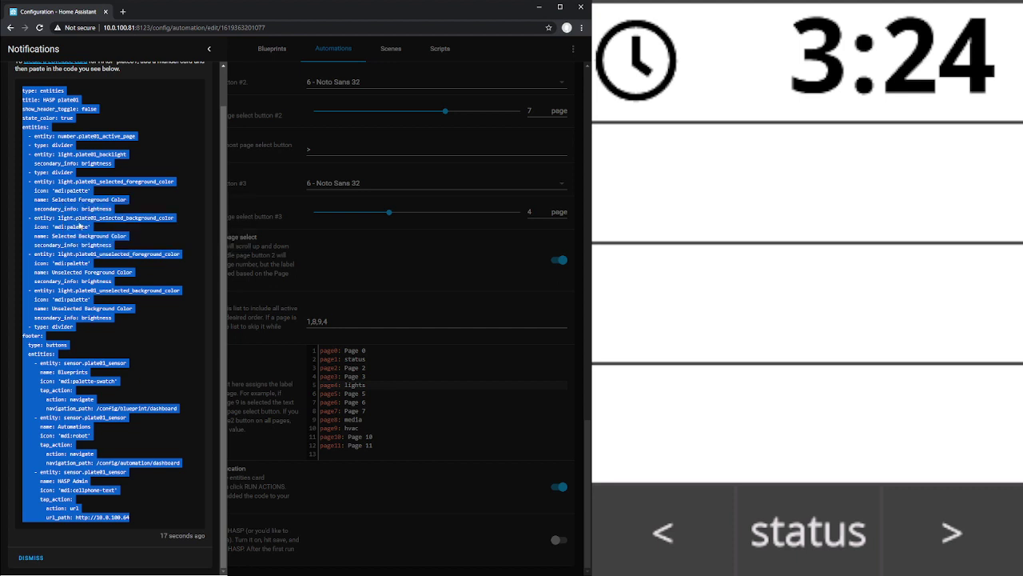
left_click(32, 558)
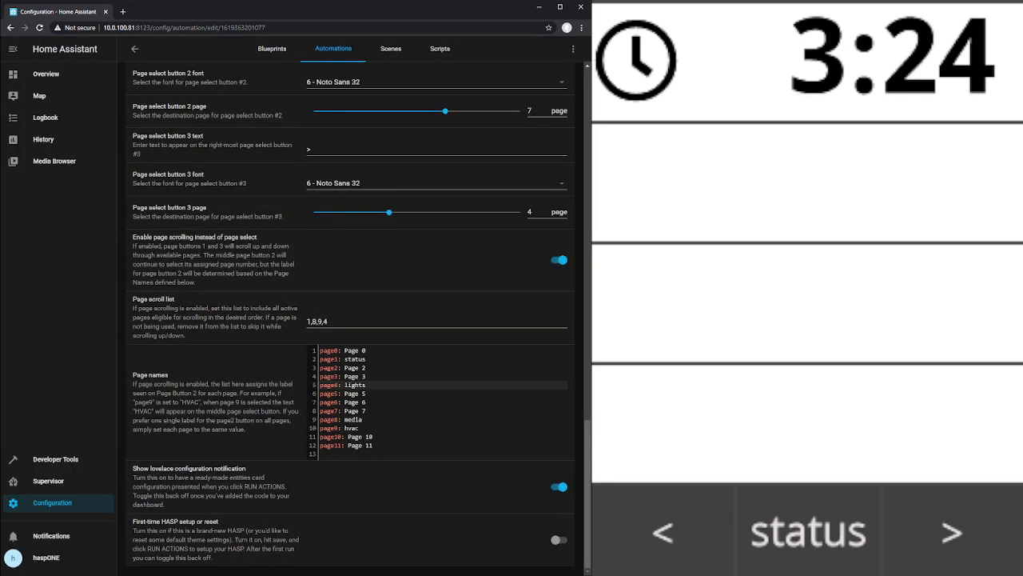
left_click(52, 76)
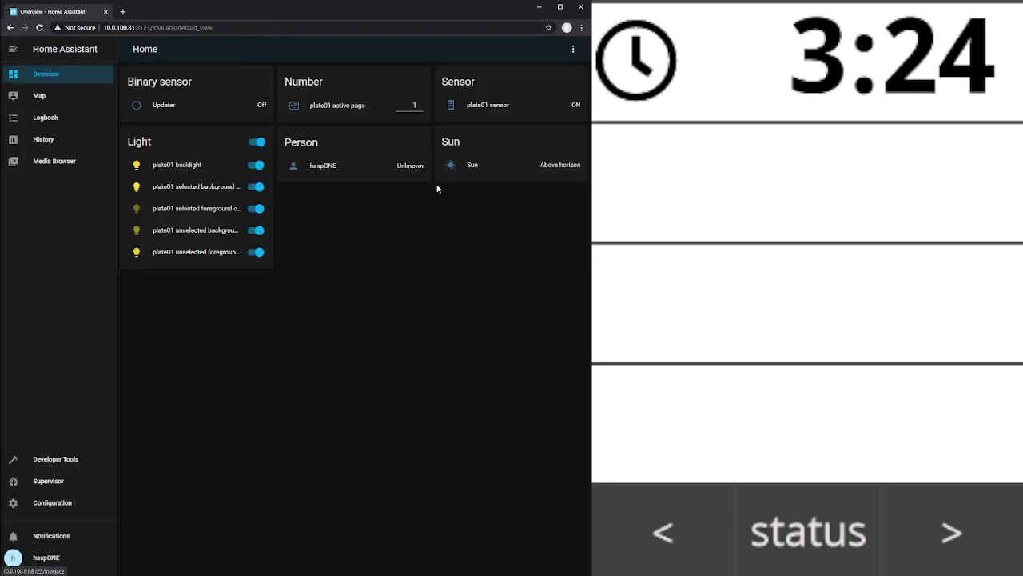
In dashboard edit mode, add a Manual card with the copied plate01 YAML pasted in and save it
left_click(574, 48)
left_click(561, 72)
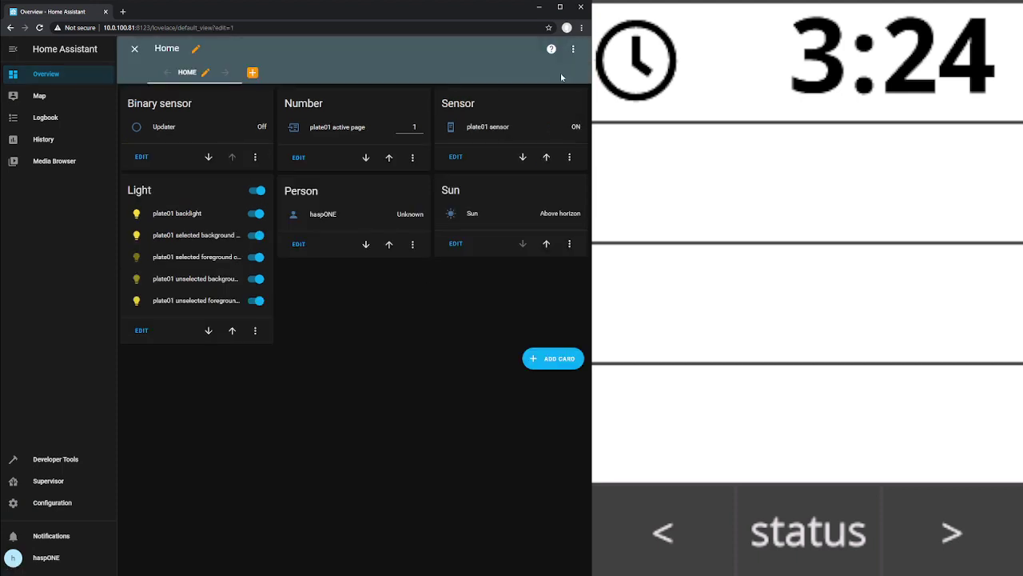
left_click(541, 364)
scroll(276, 404, "down", 15)
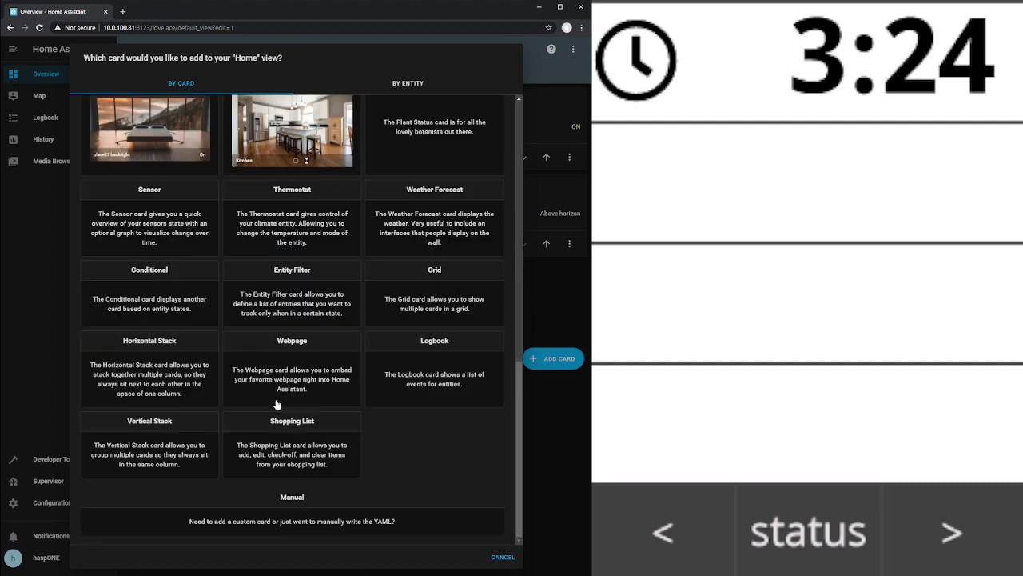
left_click(284, 524)
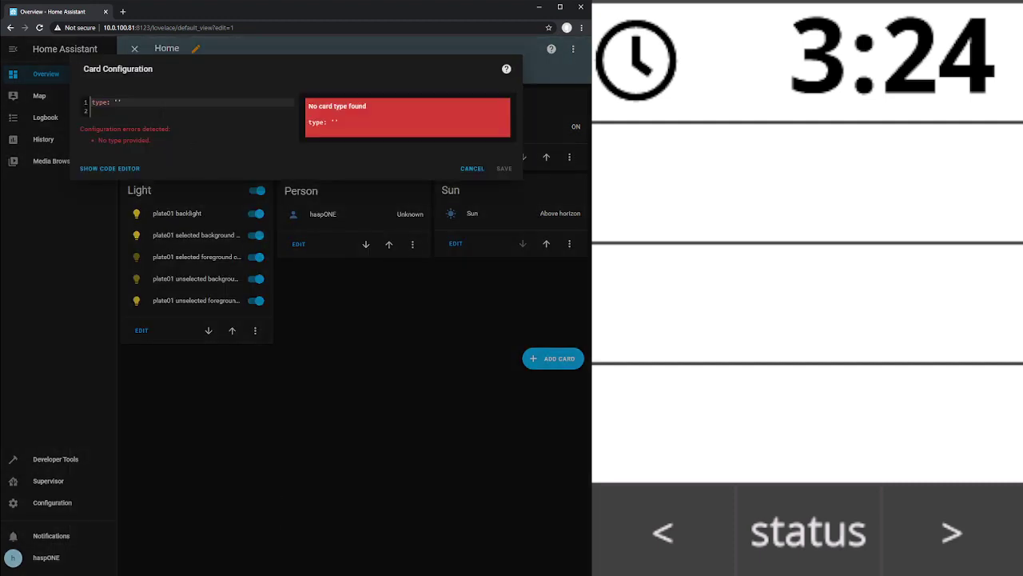
left_click(96, 102)
key("ctrl+a")
key("ctrl+v")
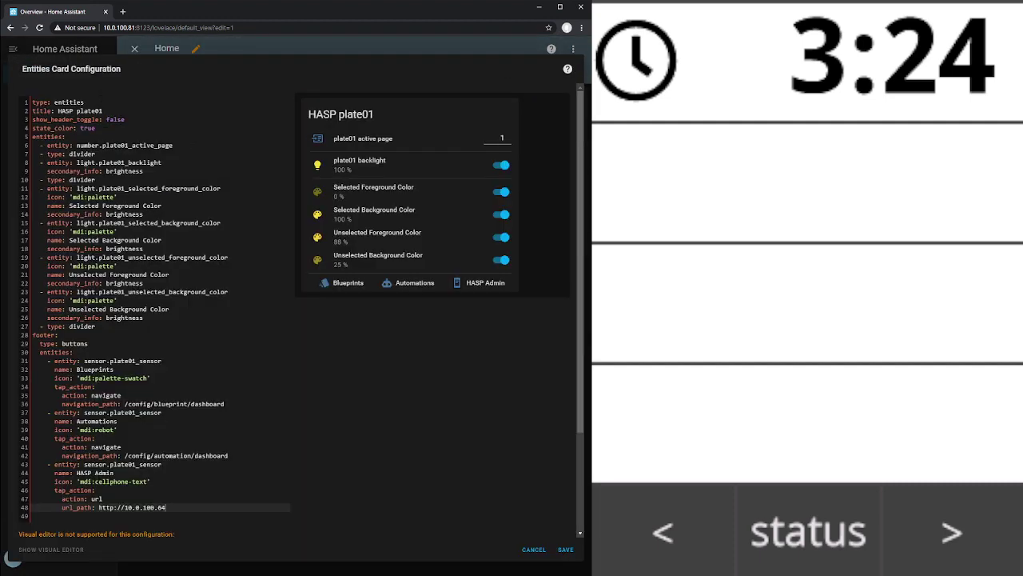
left_click(565, 550)
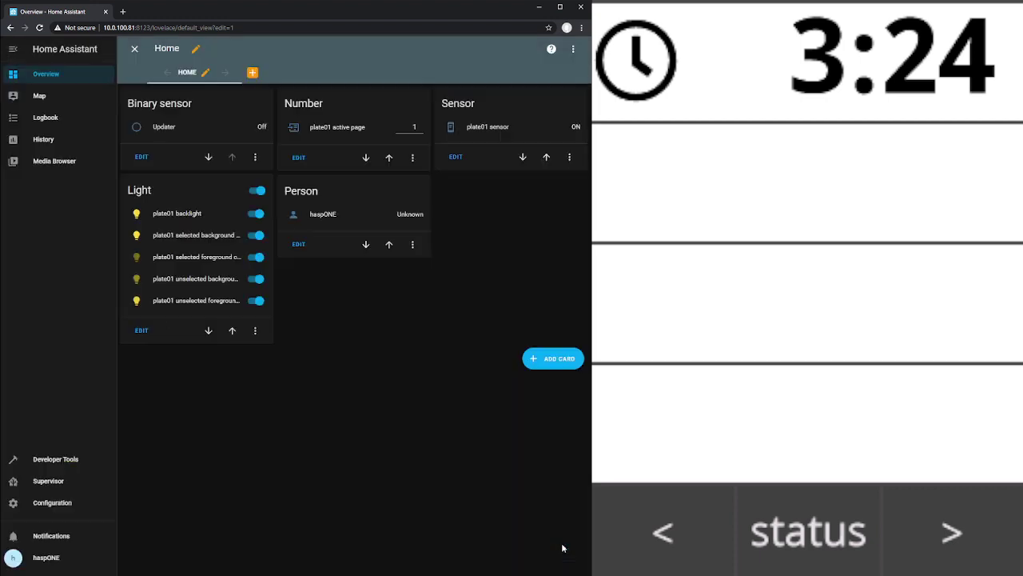
Finish dashboard editing and step the plate01 active page up to 3 and back to 1
left_click(134, 50)
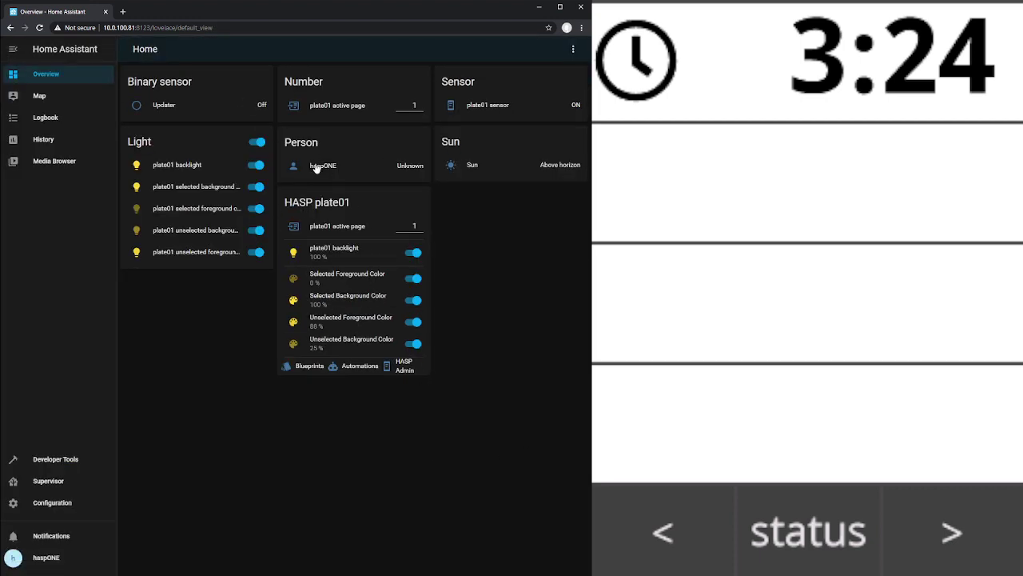
left_click(420, 224)
left_click(421, 224)
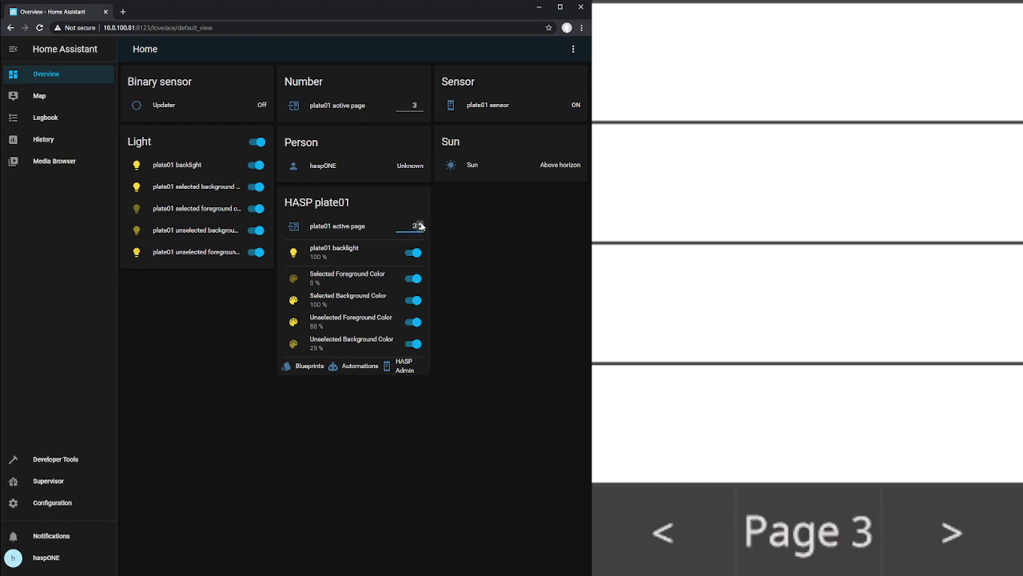
left_click(421, 229)
left_click(420, 229)
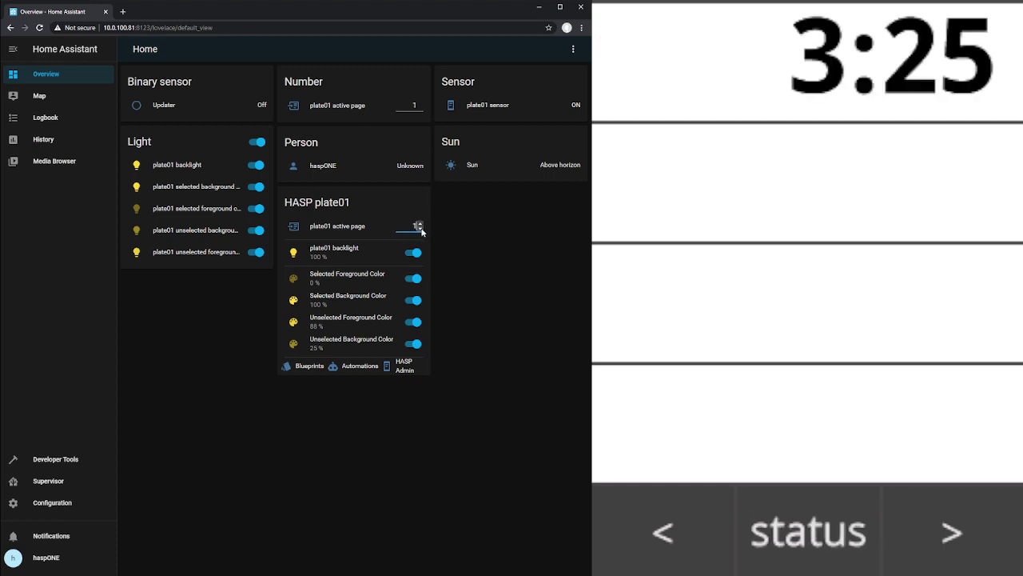
Turn the plate01 backlight brightness up to full, then go to the automations list
left_click(338, 250)
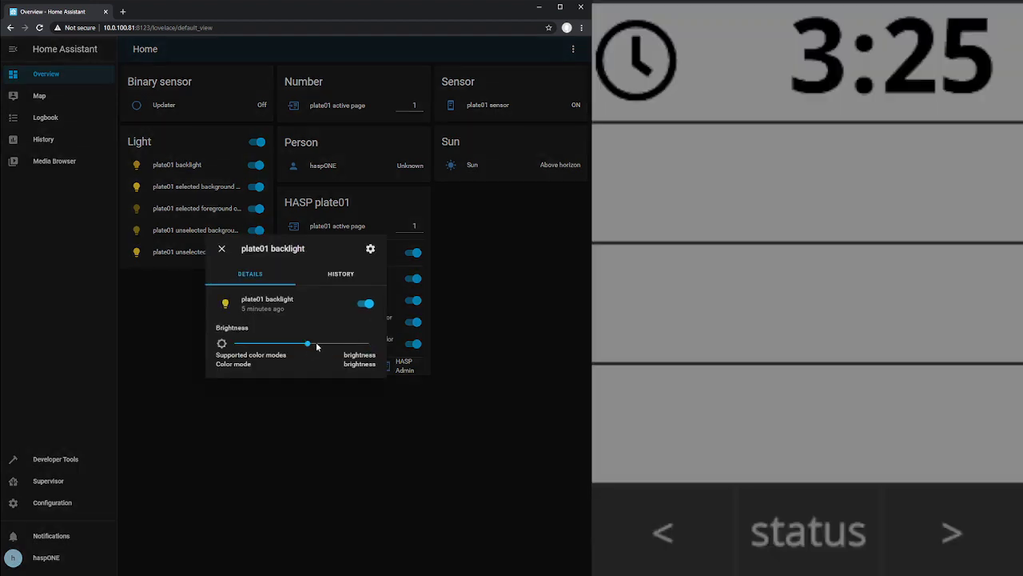
left_click_drag(311, 345, 372, 352)
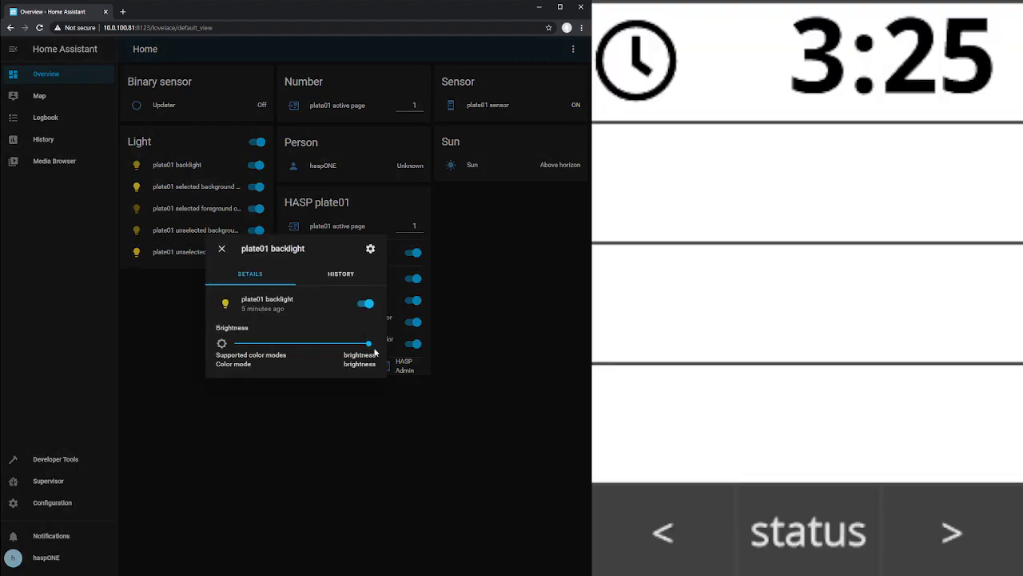
left_click(221, 250)
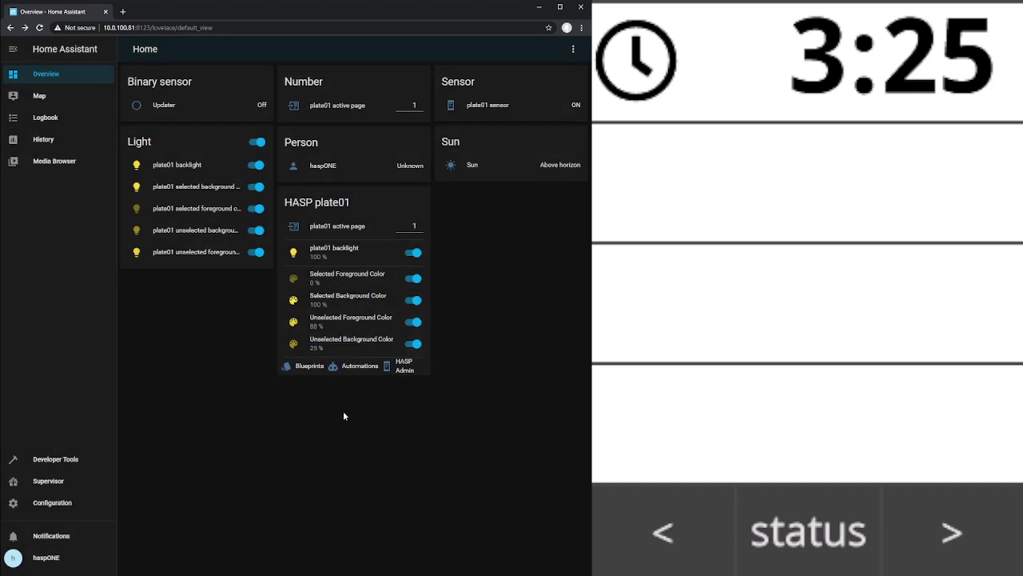
left_click(345, 366)
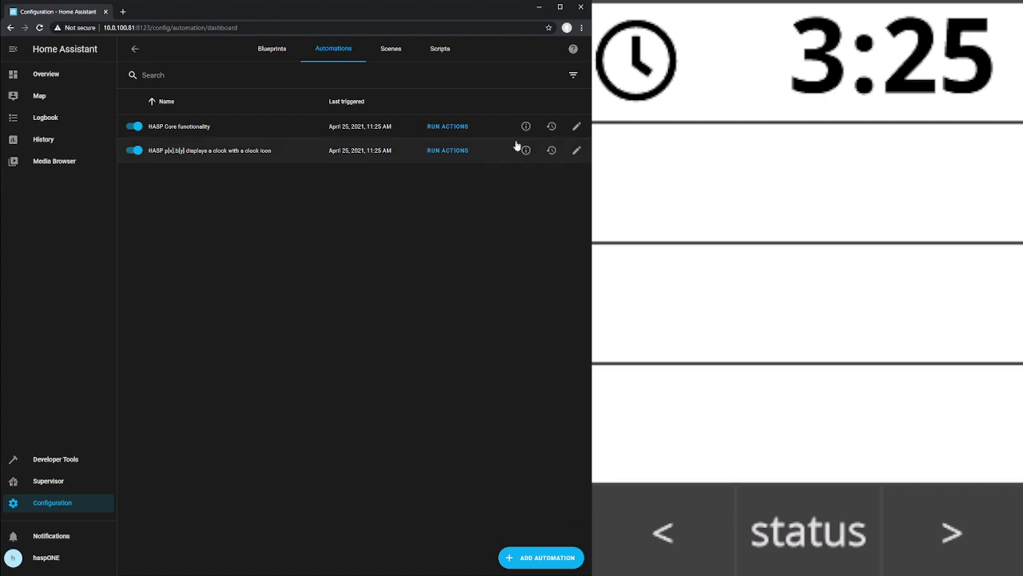
In HASP Core functionality, switch off Show lovelace configuration notification and save
left_click(576, 127)
scroll(347, 356, "down", 15)
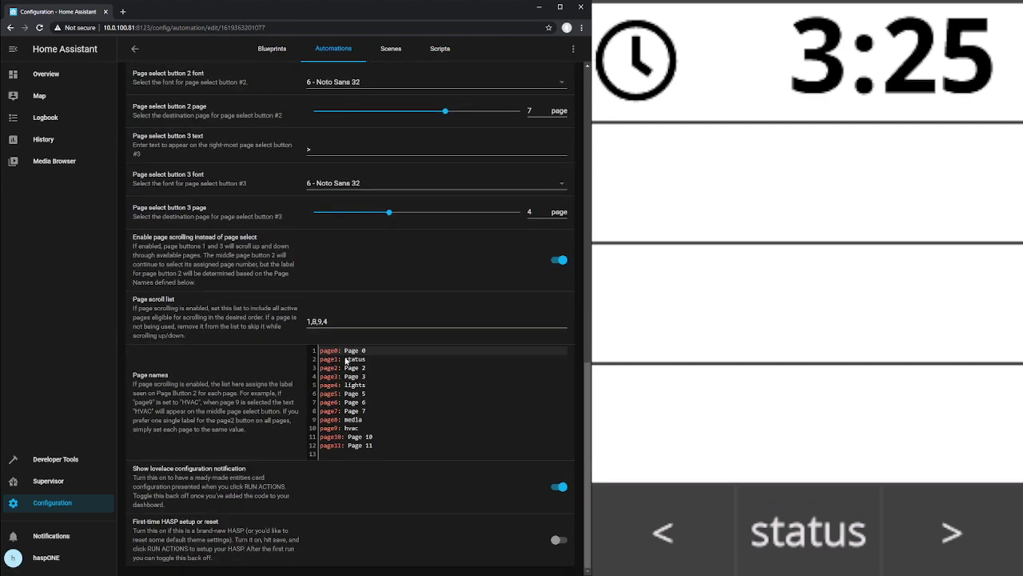
scroll(315, 477, "up", 15)
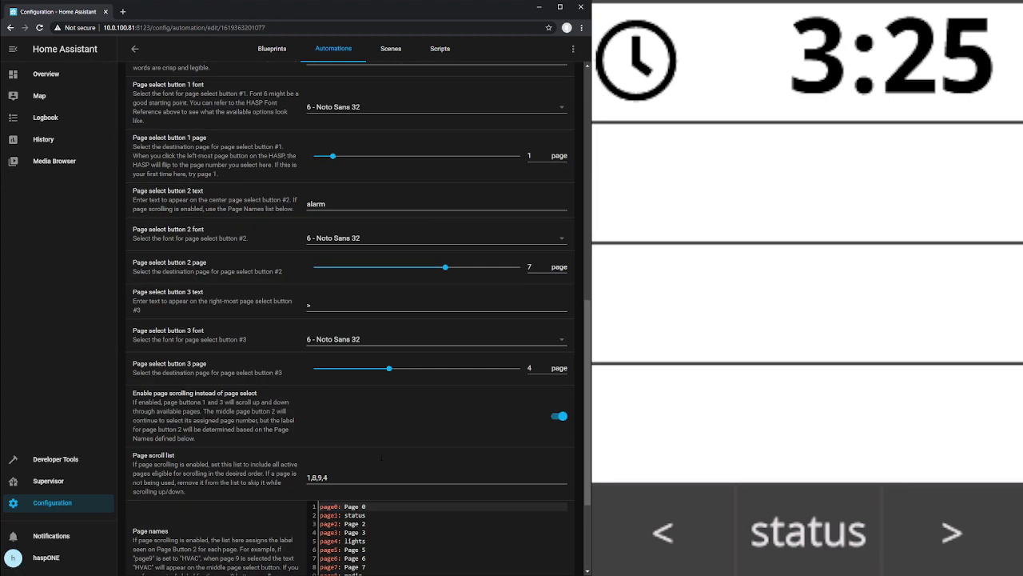
scroll(424, 469, "down", 15)
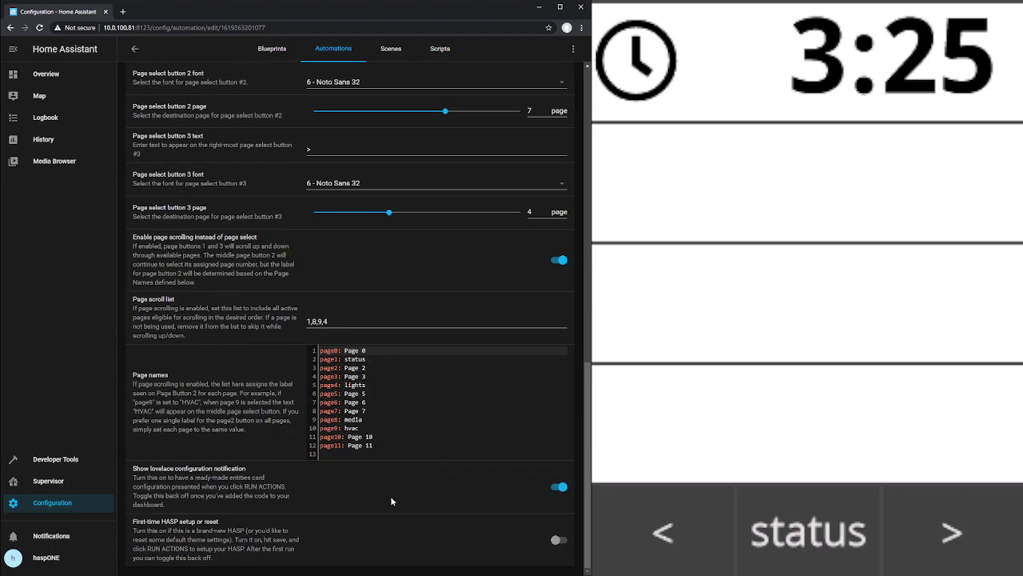
left_click(560, 488)
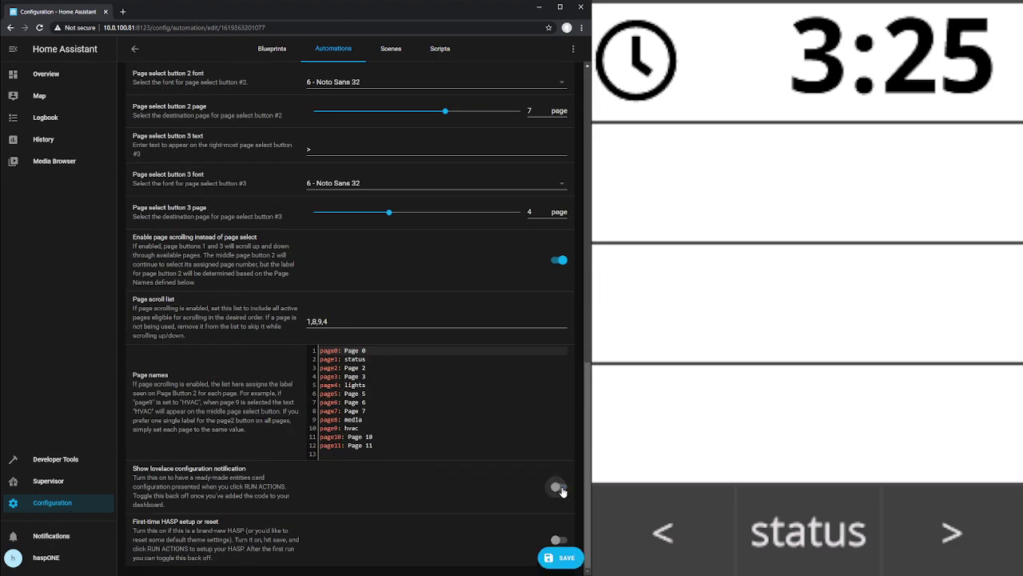
left_click(559, 558)
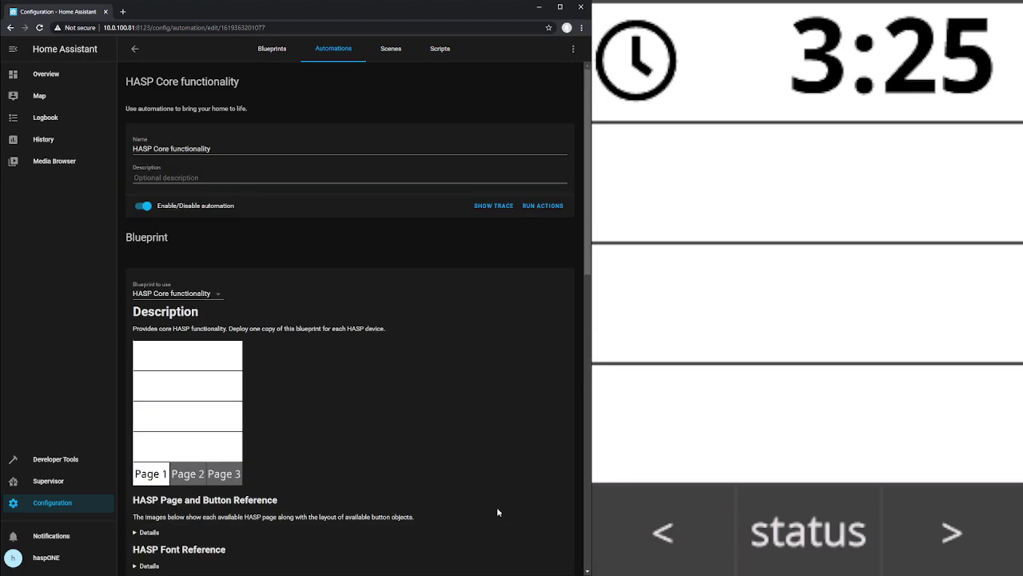
Run the HASP Core functionality actions and review the scroll list 1,8,9,4 and page labels
left_click(544, 206)
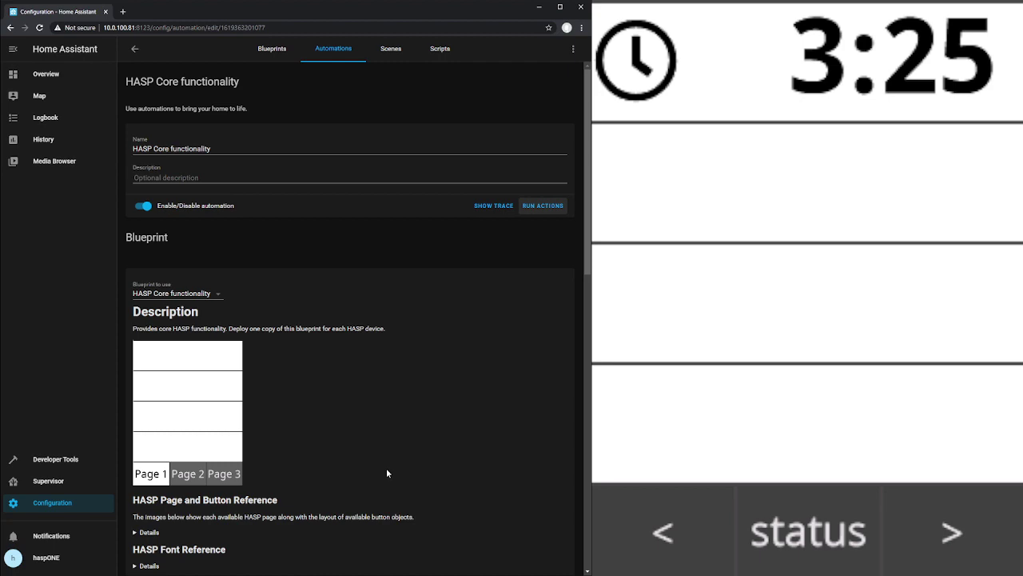
scroll(384, 460, "down", 10)
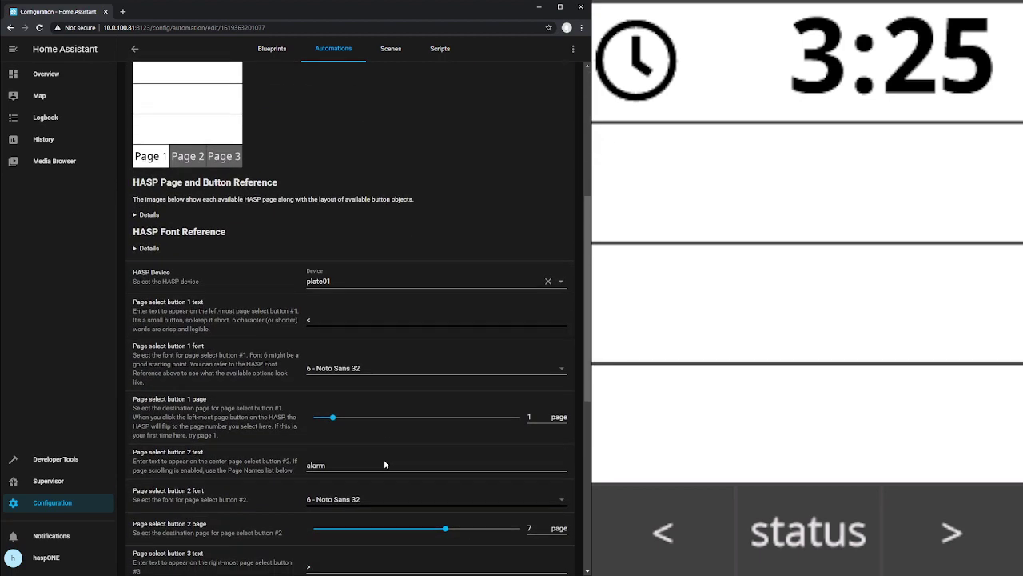
scroll(384, 463, "down", 3)
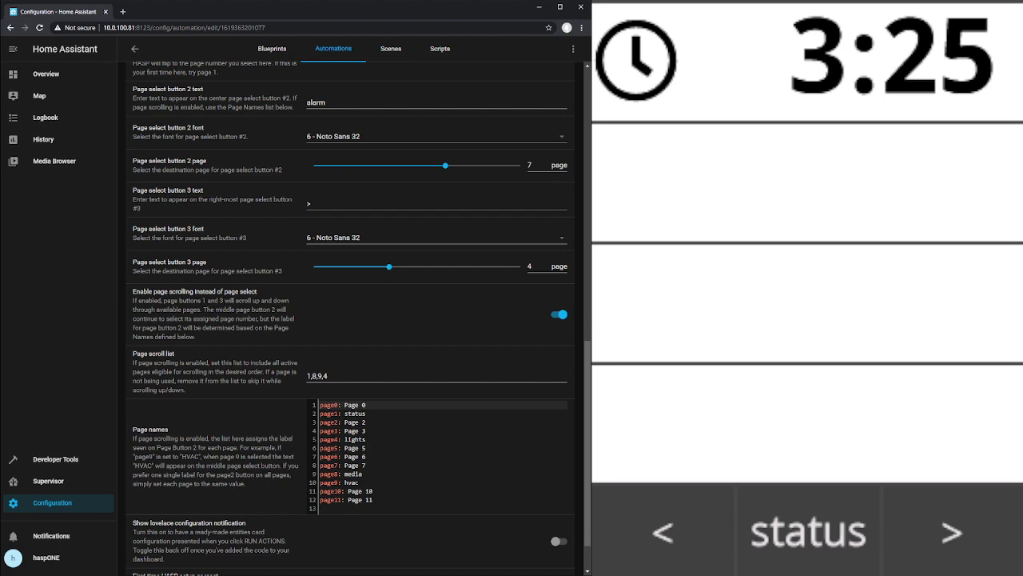
scroll(490, 294, "down", 2)
scroll(490, 295, "up", 15)
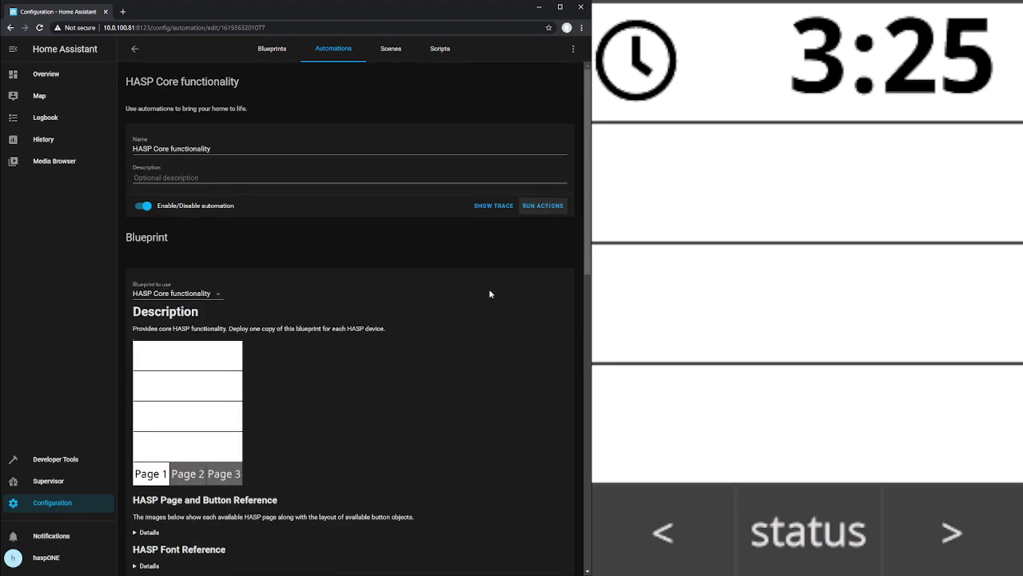